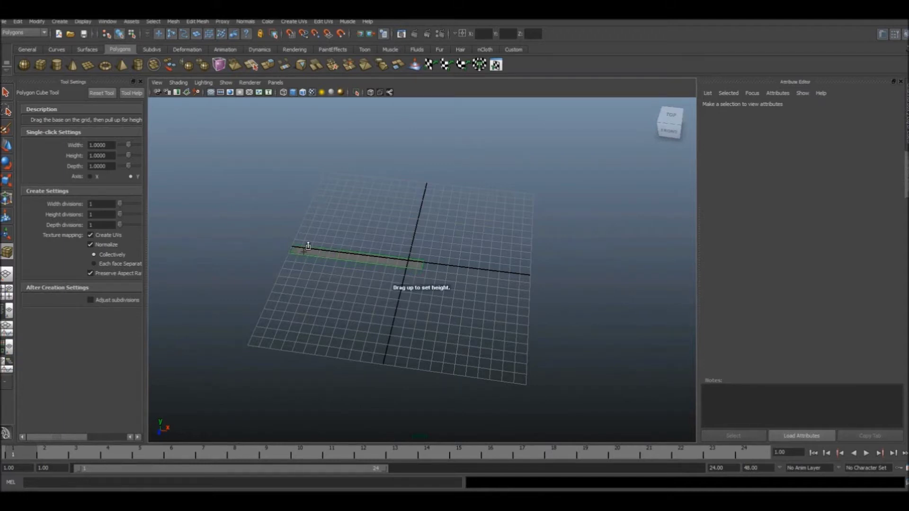
Step: Draw a polygon cube and set it to width 14, height 0.3, depth 1.5
{"action": "mouse_move", "coordinate": [305, 248]}
{"action": "left_mouse_down"}
{"action": "mouse_move", "coordinate": [306, 241]}
{"action": "mouse_move", "coordinate": [319, 260]}
{"action": "left_mouse_up"}
{"action": "left_click_drag", "start_coordinate": [399, 322], "coordinate": [676, 211], "text": "alt"}
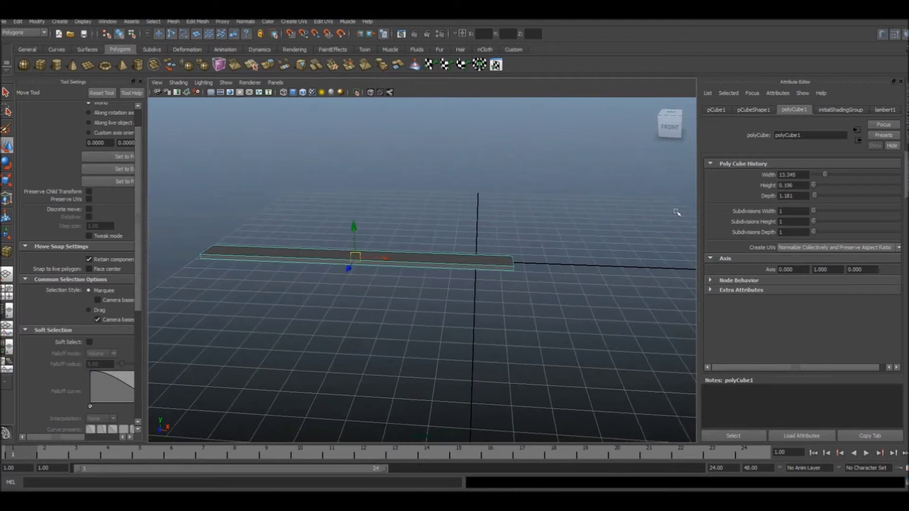
{"action": "double_click", "coordinate": [791, 175]}
{"action": "type", "text": "14"}
{"action": "double_click", "coordinate": [804, 184]}
{"action": "type", "text": "3"}
{"action": "key", "text": "Return"}
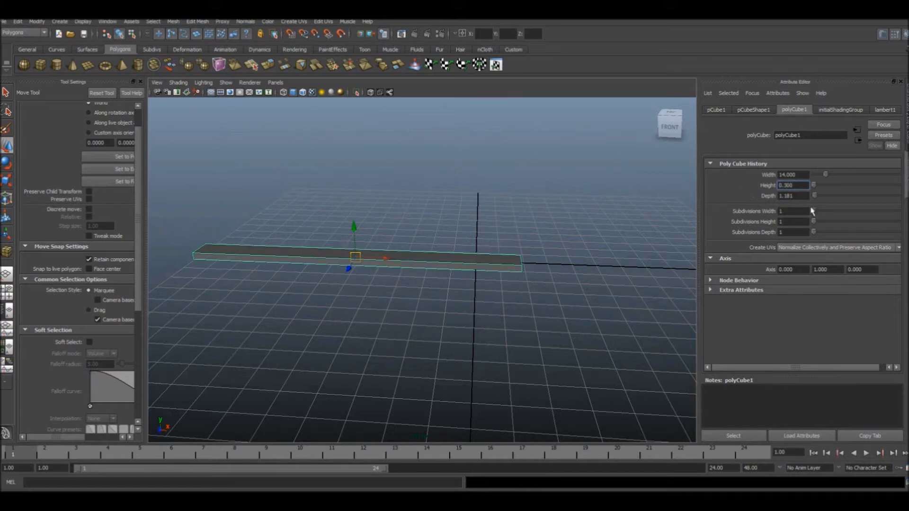
{"action": "key", "text": "Tab"}
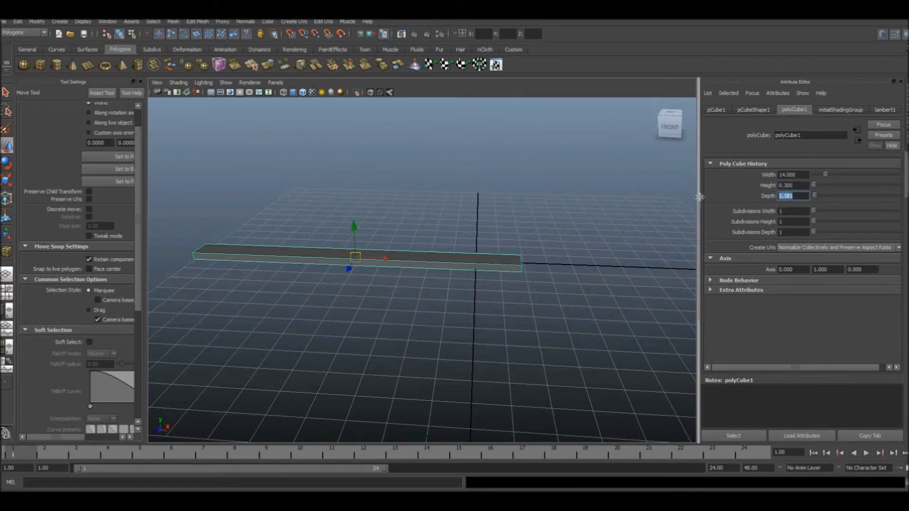
{"action": "type", "text": "1"}
{"action": "key", "text": "Return"}
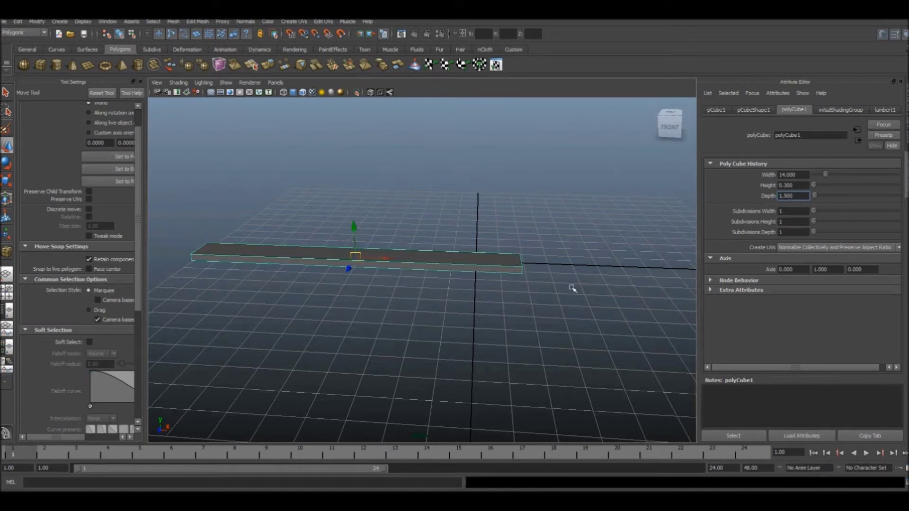
{"action": "left_click_drag", "start_coordinate": [465, 296], "coordinate": [366, 314], "text": "alt"}
Step: Scale the strip's front end face along X so the bar tapers toward that end
{"action": "mouse_move", "coordinate": [438, 356]}
{"action": "left_mouse_down", "text": "alt"}
{"action": "mouse_move", "coordinate": [462, 377]}
{"action": "mouse_move", "coordinate": [448, 348]}
{"action": "mouse_move", "coordinate": [440, 283]}
{"action": "left_mouse_up", "text": "alt"}
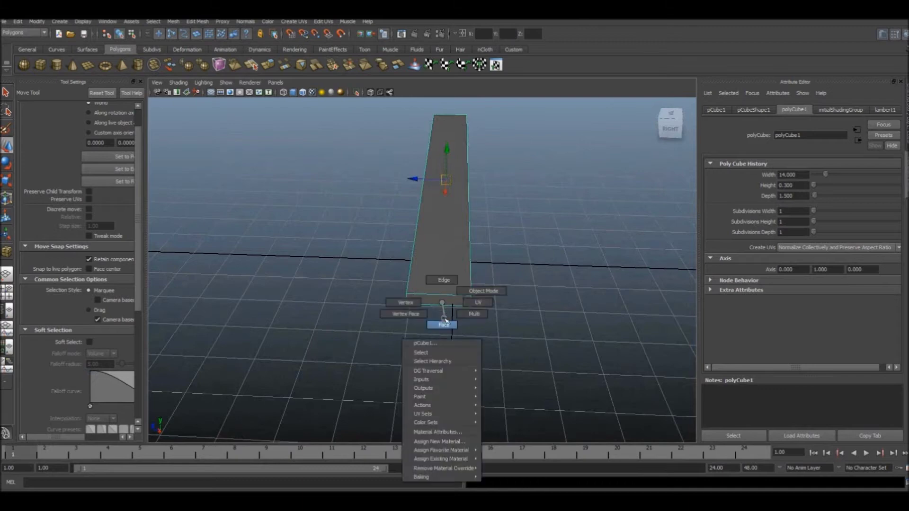
{"action": "right_click_drag", "start_coordinate": [440, 303], "coordinate": [430, 329]}
{"action": "left_click_drag", "start_coordinate": [429, 329], "coordinate": [445, 282], "text": "alt"}
{"action": "left_click", "coordinate": [444, 275]}
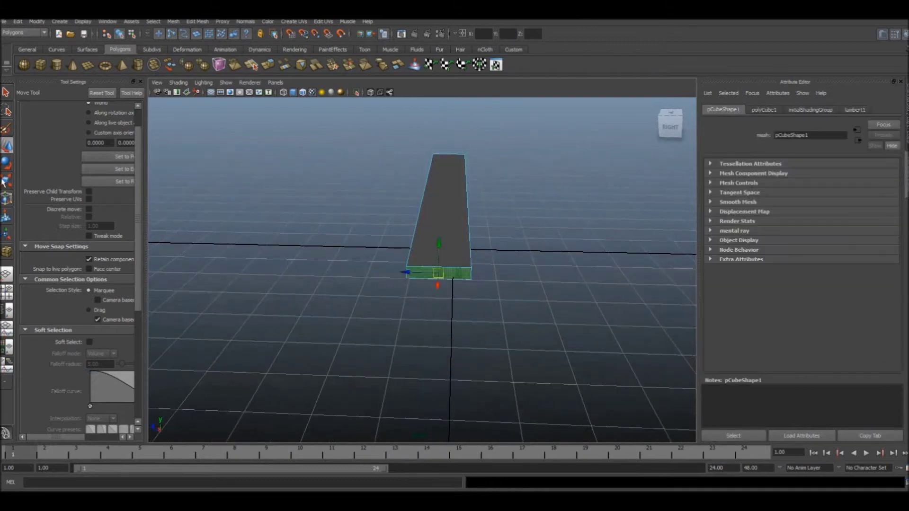
{"action": "key", "text": "r"}
{"action": "mouse_move", "coordinate": [398, 273]}
{"action": "left_mouse_down"}
{"action": "mouse_move", "coordinate": [416, 273]}
{"action": "mouse_move", "coordinate": [378, 307]}
{"action": "mouse_move", "coordinate": [454, 320]}
{"action": "mouse_move", "coordinate": [433, 266]}
{"action": "mouse_move", "coordinate": [459, 296]}
{"action": "mouse_move", "coordinate": [237, 50]}
{"action": "left_mouse_up"}
Step: Insert edge loops across the strip near its middle with Edit Mesh > Insert Edge Loop Tool
{"action": "left_click", "coordinate": [197, 21]}
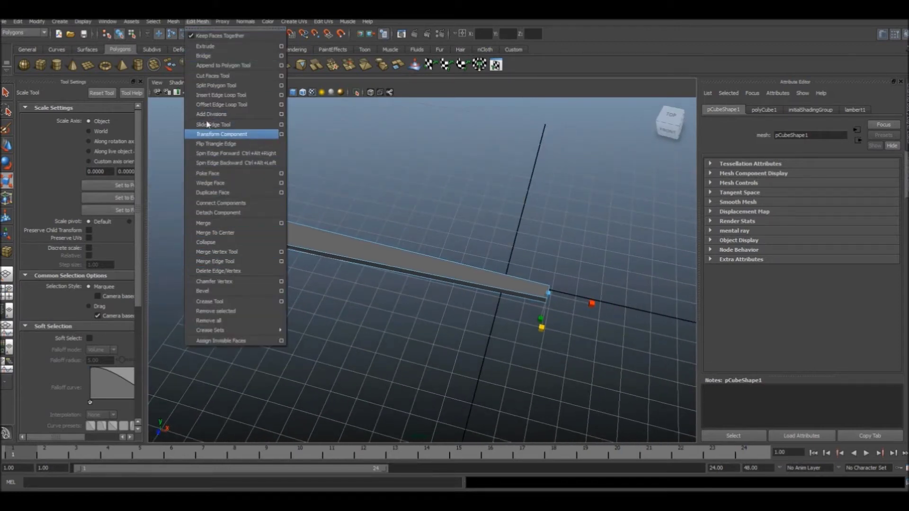
{"action": "left_click", "coordinate": [217, 94]}
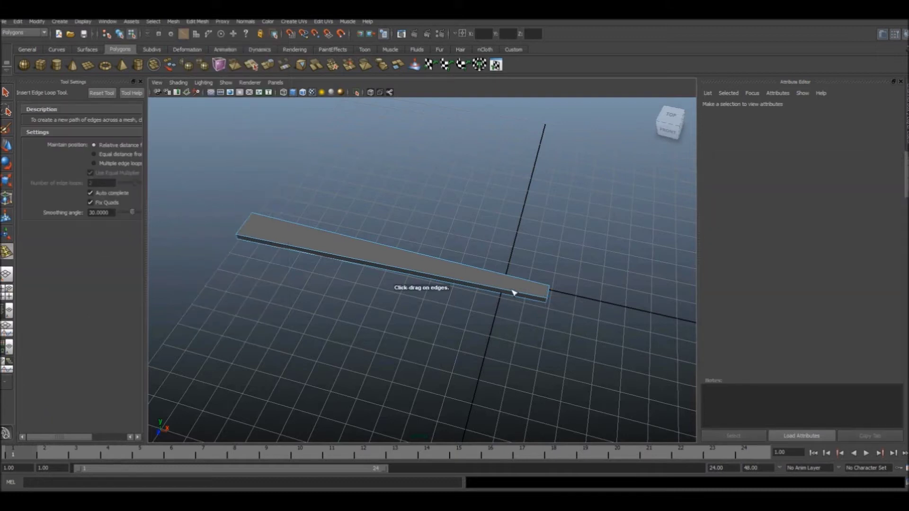
{"action": "left_click_drag", "start_coordinate": [513, 293], "coordinate": [456, 283]}
{"action": "key", "text": "w"}
{"action": "mouse_move", "coordinate": [391, 301]}
{"action": "left_mouse_down", "text": "alt"}
{"action": "mouse_move", "coordinate": [370, 299]}
{"action": "mouse_move", "coordinate": [462, 278]}
{"action": "left_mouse_up", "text": "alt"}
Step: Lift the middle edge loop and slide it left so the strip bends upward, ending on the bottom end face
{"action": "right_click_drag", "start_coordinate": [461, 277], "coordinate": [445, 278]}
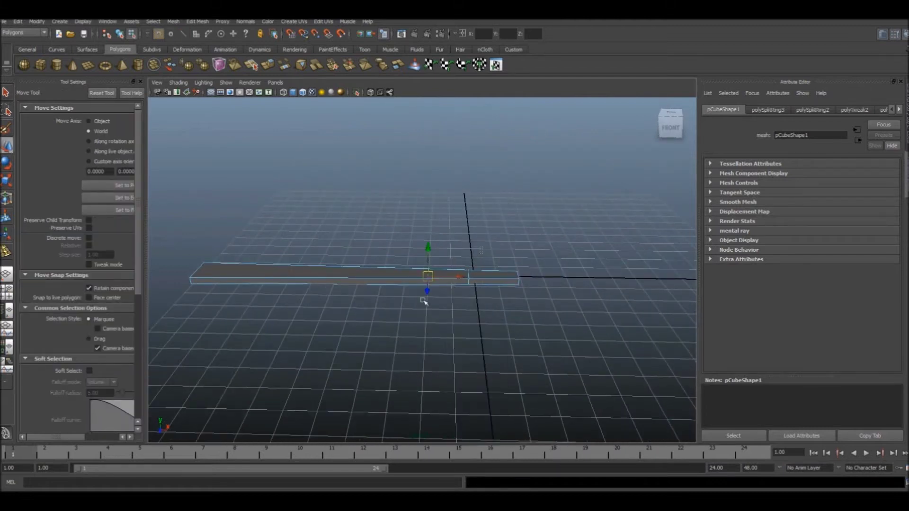
{"action": "left_click_drag", "start_coordinate": [357, 359], "coordinate": [425, 272], "text": "alt"}
{"action": "left_click_drag", "start_coordinate": [452, 241], "coordinate": [445, 227]}
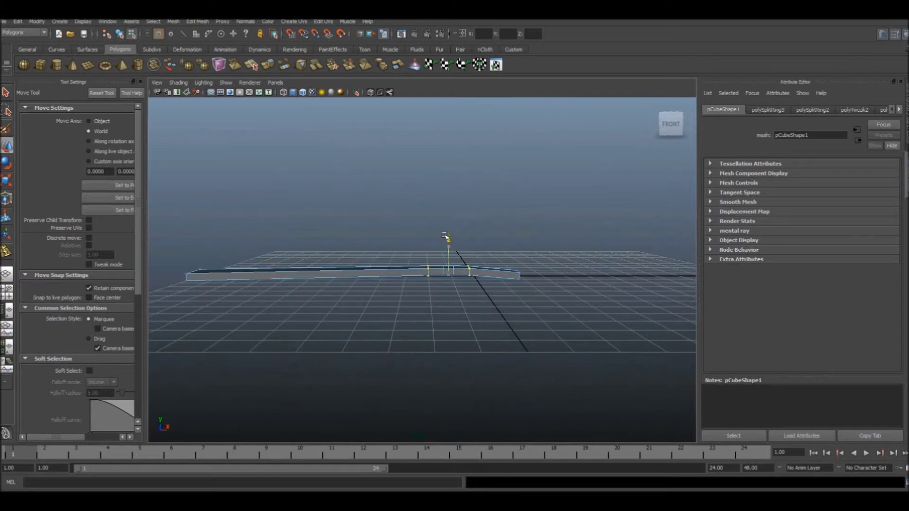
{"action": "left_click_drag", "start_coordinate": [476, 261], "coordinate": [415, 316]}
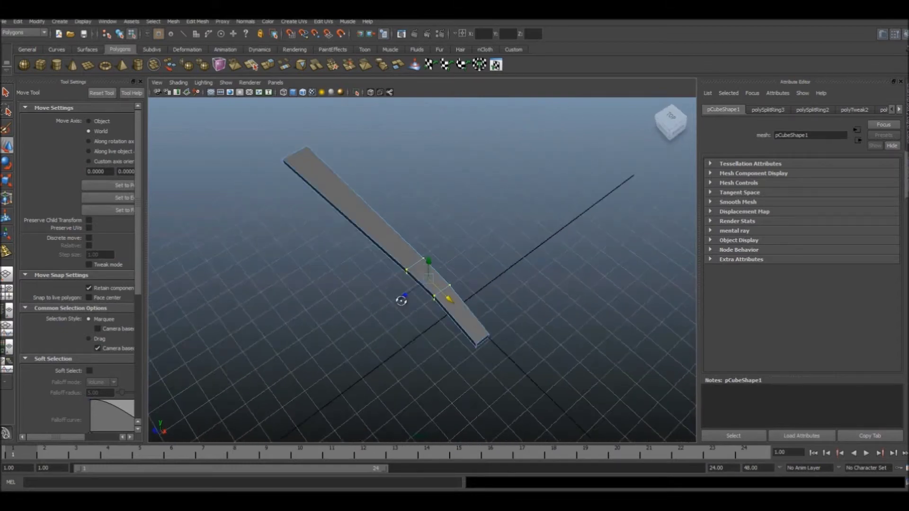
{"action": "middle_click_drag", "start_coordinate": [415, 316], "coordinate": [415, 297], "text": "alt"}
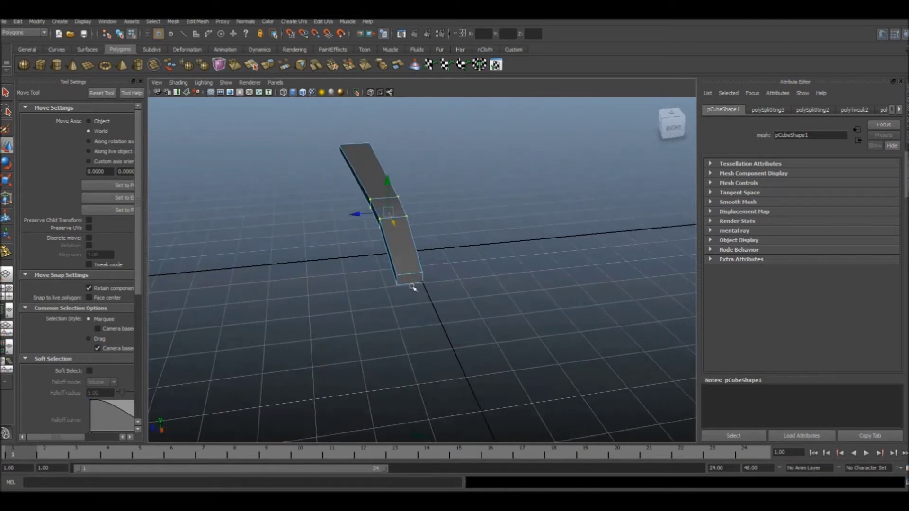
{"action": "right_click_drag", "start_coordinate": [413, 286], "coordinate": [415, 297]}
{"action": "left_click", "coordinate": [411, 280]}
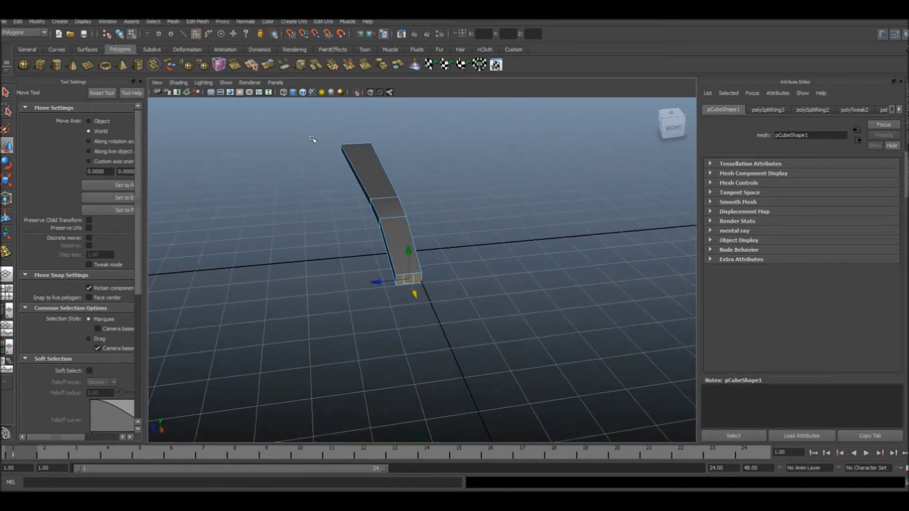
Step: Extrude the selected end face and pull it outward to lengthen the handle
{"action": "left_click", "coordinate": [196, 21]}
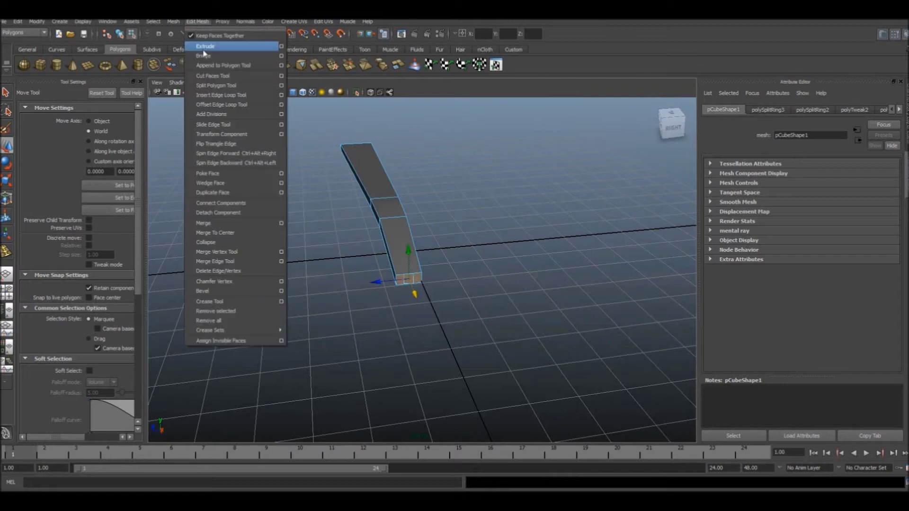
{"action": "left_click", "coordinate": [202, 47]}
{"action": "left_click_drag", "start_coordinate": [398, 213], "coordinate": [353, 226], "text": "alt"}
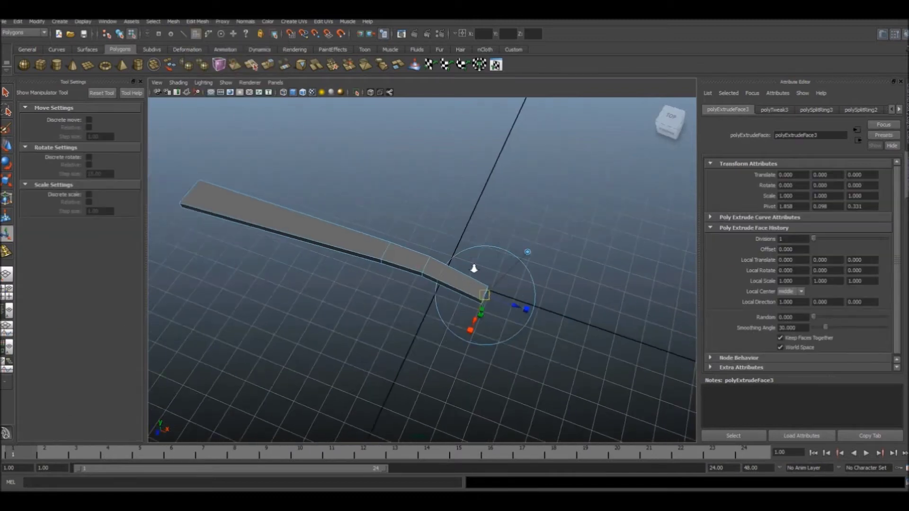
{"action": "left_click_drag", "start_coordinate": [477, 291], "coordinate": [521, 313]}
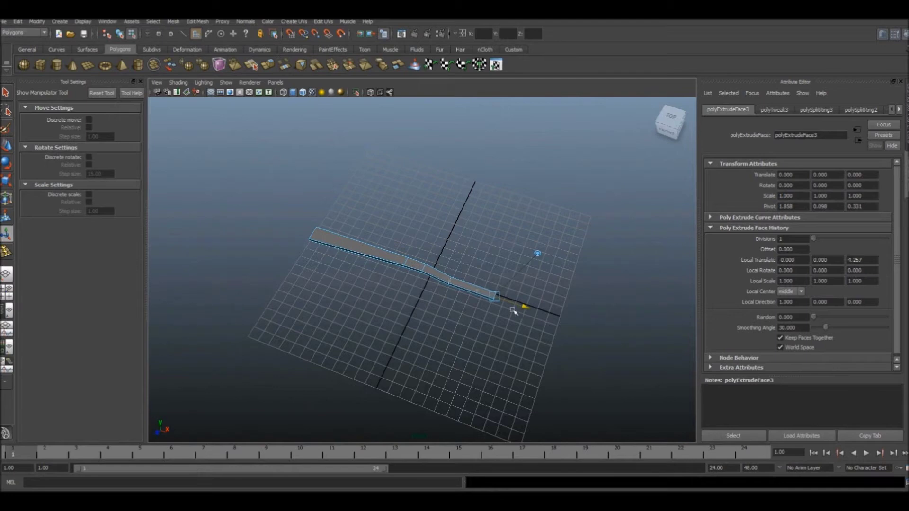
{"action": "mouse_move", "coordinate": [513, 310]}
{"action": "left_mouse_down", "text": "alt"}
{"action": "mouse_move", "coordinate": [532, 371]}
{"action": "mouse_move", "coordinate": [479, 319]}
{"action": "mouse_move", "coordinate": [526, 341]}
{"action": "mouse_move", "coordinate": [434, 334]}
{"action": "mouse_move", "coordinate": [334, 278]}
{"action": "left_mouse_up", "text": "alt"}
Step: Extrude the end face again and pull it out to form the wide rectangular head
{"action": "left_click", "coordinate": [526, 341]}
{"action": "left_click", "coordinate": [334, 277]}
{"action": "left_click", "coordinate": [199, 21]}
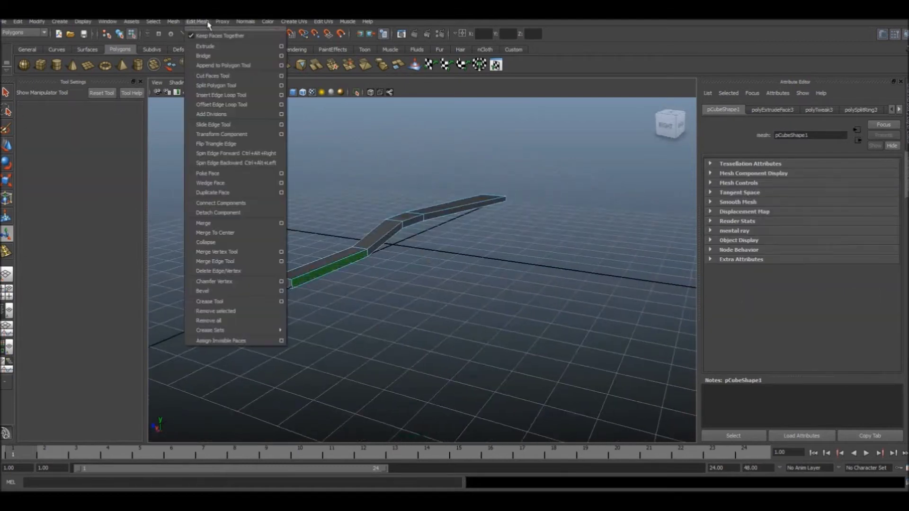
{"action": "left_click", "coordinate": [212, 47]}
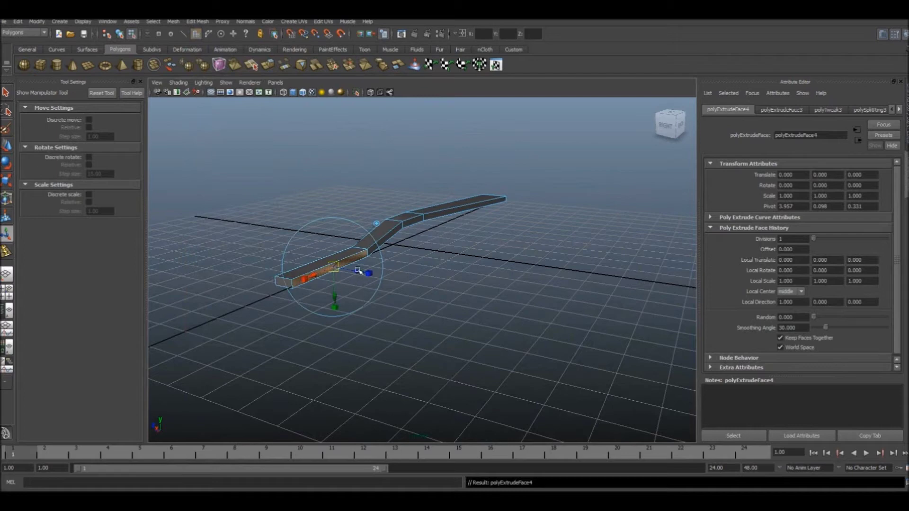
{"action": "mouse_move", "coordinate": [358, 271]}
{"action": "left_mouse_down"}
{"action": "mouse_move", "coordinate": [381, 284]}
{"action": "mouse_move", "coordinate": [380, 322]}
{"action": "mouse_move", "coordinate": [319, 234]}
{"action": "left_mouse_up"}
{"action": "scroll", "coordinate": [292, 198], "scroll_direction": "down", "scroll_amount": 3}
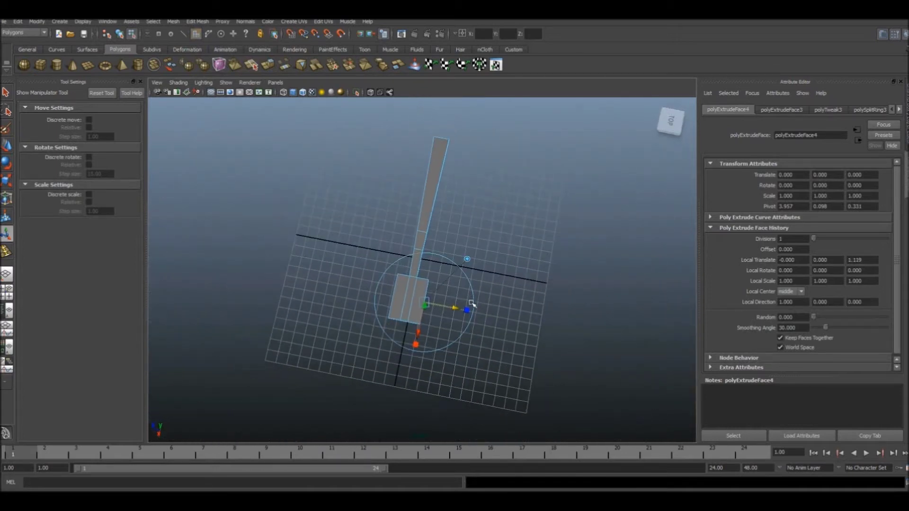
{"action": "left_click_drag", "start_coordinate": [462, 311], "coordinate": [457, 308]}
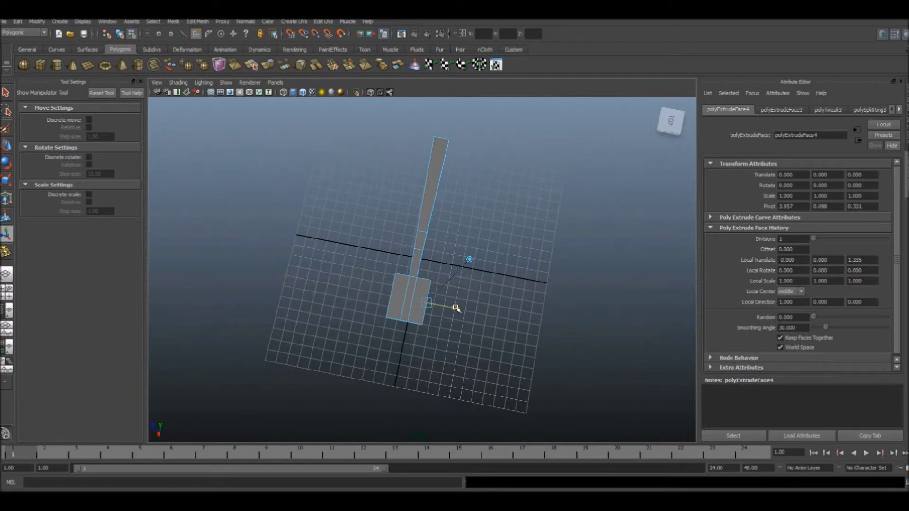
{"action": "right_click_drag", "start_coordinate": [398, 327], "coordinate": [463, 401], "text": "alt"}
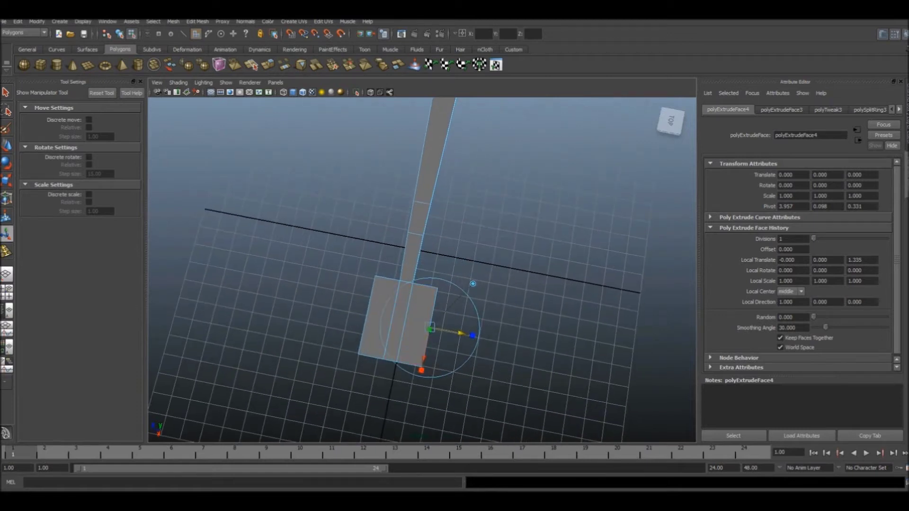
Step: Cut an edge loop across the wide head with the Insert Edge Loop Tool
{"action": "left_click", "coordinate": [204, 23]}
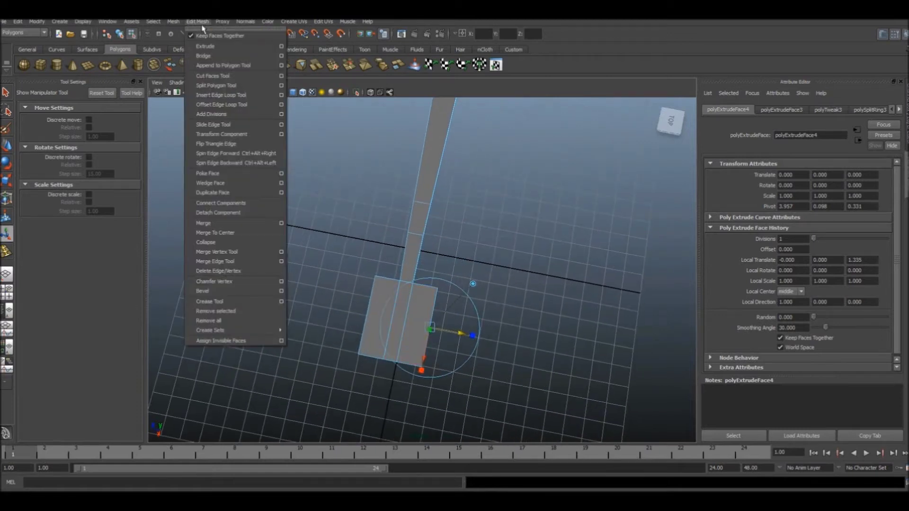
{"action": "left_click", "coordinate": [217, 96]}
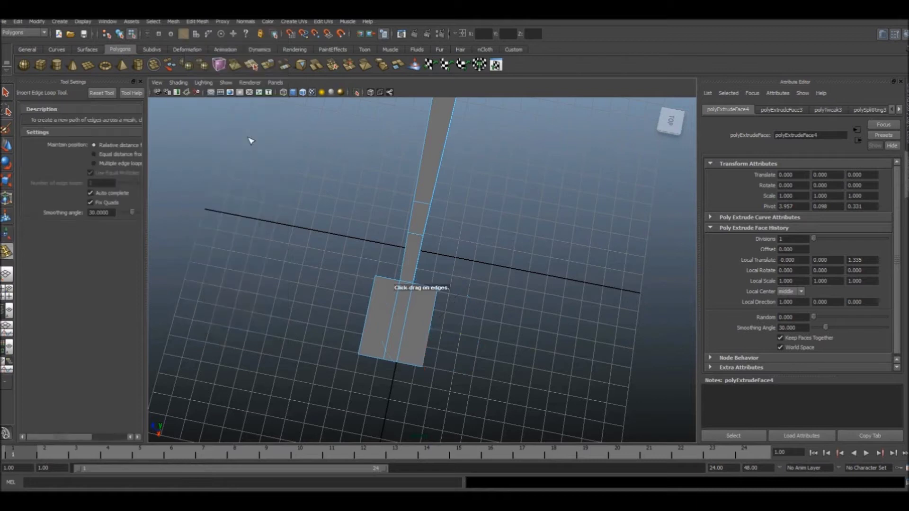
{"action": "left_click", "coordinate": [430, 328]}
{"action": "scroll", "coordinate": [163, 226], "scroll_direction": "up", "scroll_amount": 3}
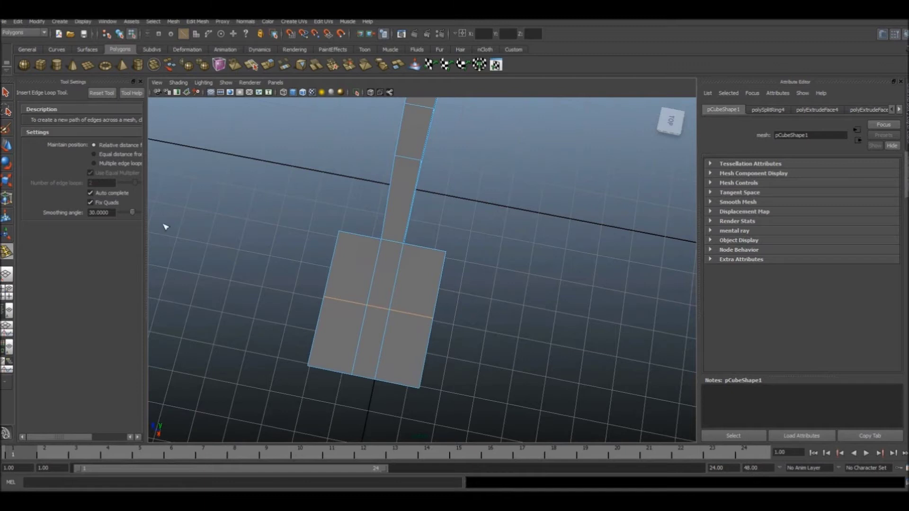
{"action": "left_click", "coordinate": [8, 148]}
Step: In vertex mode, move the head's top corners down and bottom corners up to cut in the corners
{"action": "right_click_drag", "start_coordinate": [410, 277], "coordinate": [381, 276]}
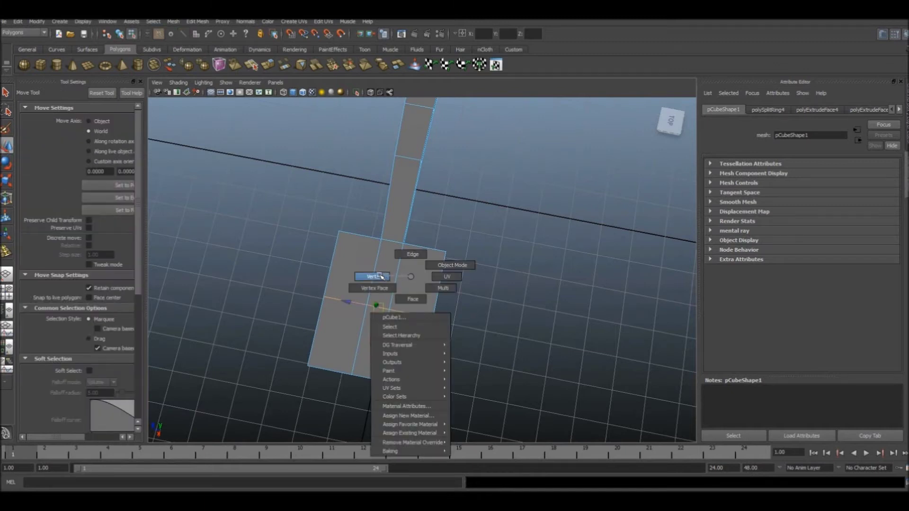
{"action": "left_click", "coordinate": [381, 276]}
{"action": "left_click_drag", "start_coordinate": [433, 270], "coordinate": [434, 269]}
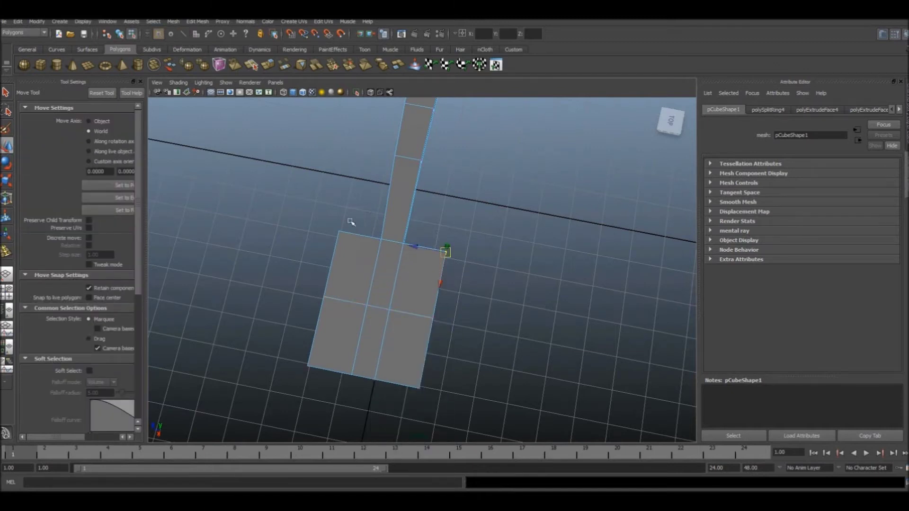
{"action": "left_click_drag", "start_coordinate": [351, 222], "coordinate": [314, 256], "text": "shift"}
{"action": "left_click_drag", "start_coordinate": [387, 277], "coordinate": [375, 301]}
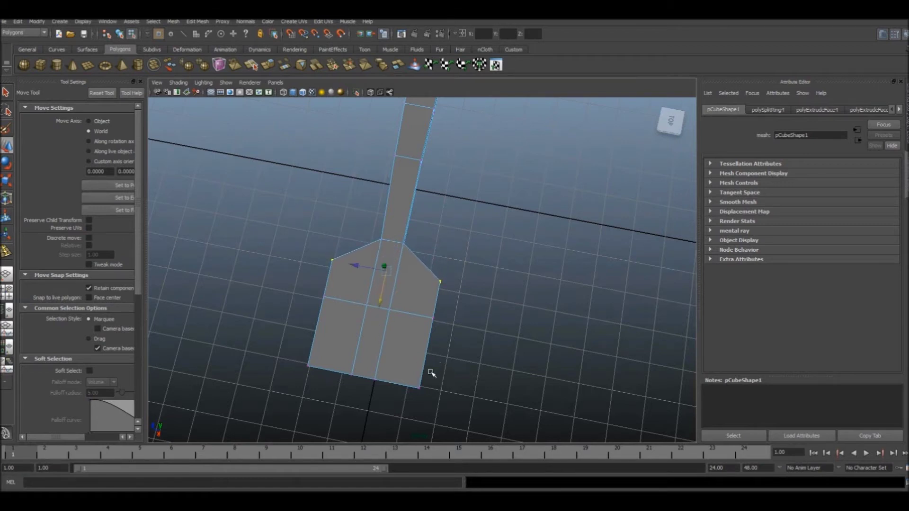
{"action": "left_click_drag", "start_coordinate": [430, 374], "coordinate": [398, 405]}
{"action": "left_click_drag", "start_coordinate": [316, 347], "coordinate": [268, 394], "text": "shift"}
{"action": "left_click_drag", "start_coordinate": [358, 410], "coordinate": [363, 371]}
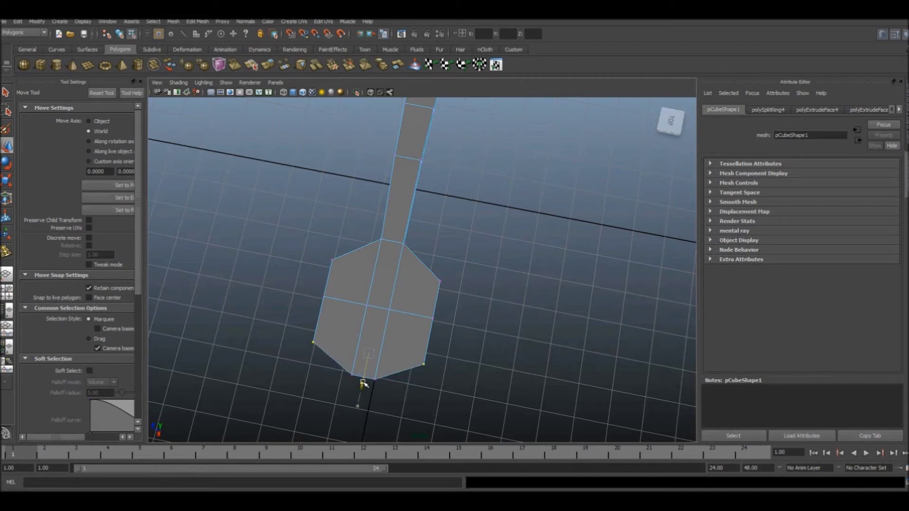
Step: Scale the two side vertices outward to widen the bowl
{"action": "left_click", "coordinate": [441, 313]}
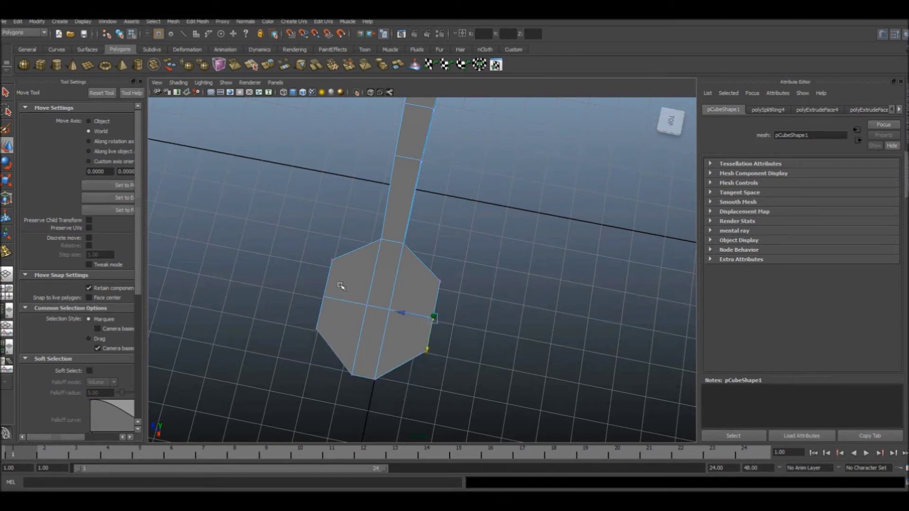
{"action": "left_click_drag", "start_coordinate": [247, 297], "coordinate": [333, 305], "text": "shift"}
{"action": "key", "text": "r"}
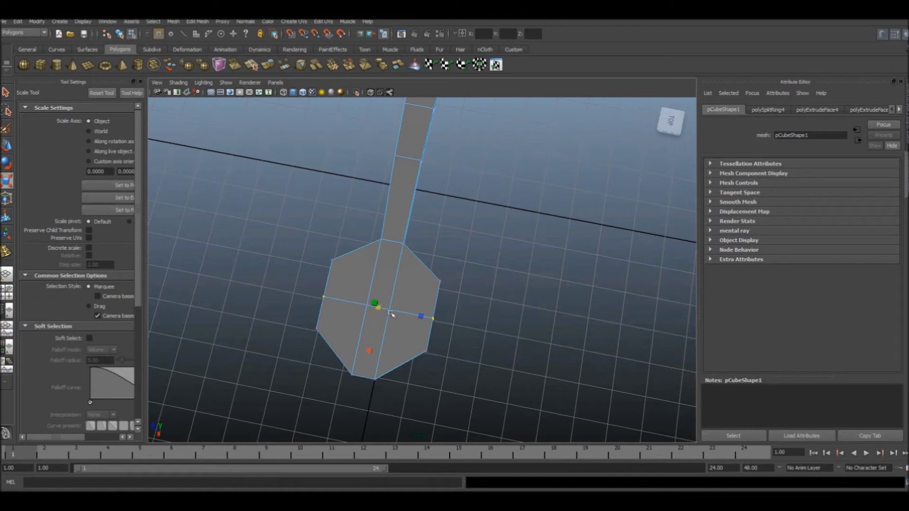
{"action": "left_click_drag", "start_coordinate": [425, 318], "coordinate": [389, 339]}
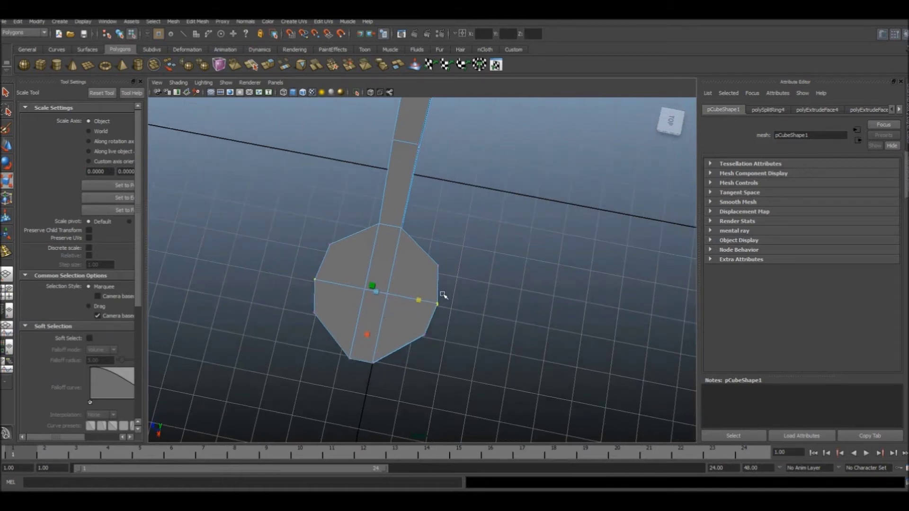
Step: Move the lower octagon vertices downward, then select the left and right octagon vertices
{"action": "left_click_drag", "start_coordinate": [443, 295], "coordinate": [233, 436], "text": "shift"}
{"action": "mouse_move", "coordinate": [361, 367]}
{"action": "left_mouse_down", "text": "alt"}
{"action": "mouse_move", "coordinate": [371, 339]}
{"action": "mouse_move", "coordinate": [415, 303]}
{"action": "mouse_move", "coordinate": [315, 360]}
{"action": "left_mouse_up", "text": "alt"}
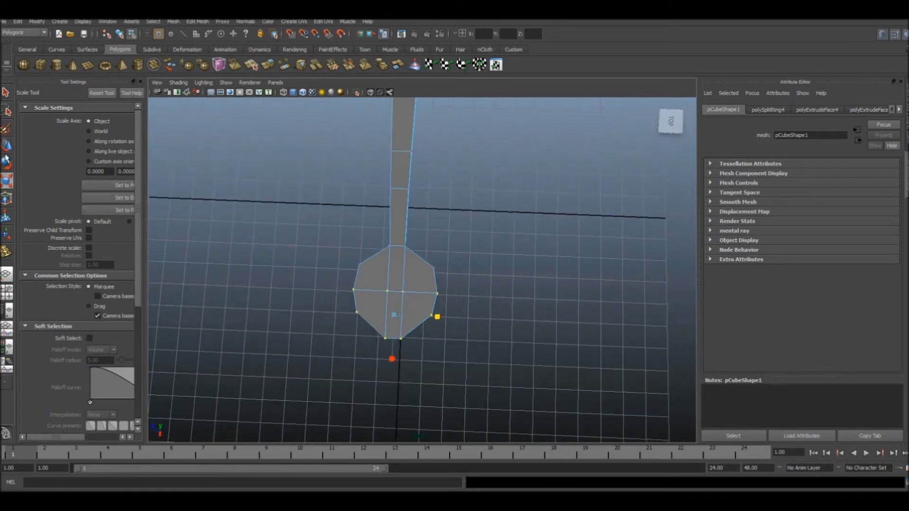
{"action": "key", "text": "w"}
{"action": "left_click_drag", "start_coordinate": [390, 347], "coordinate": [392, 359]}
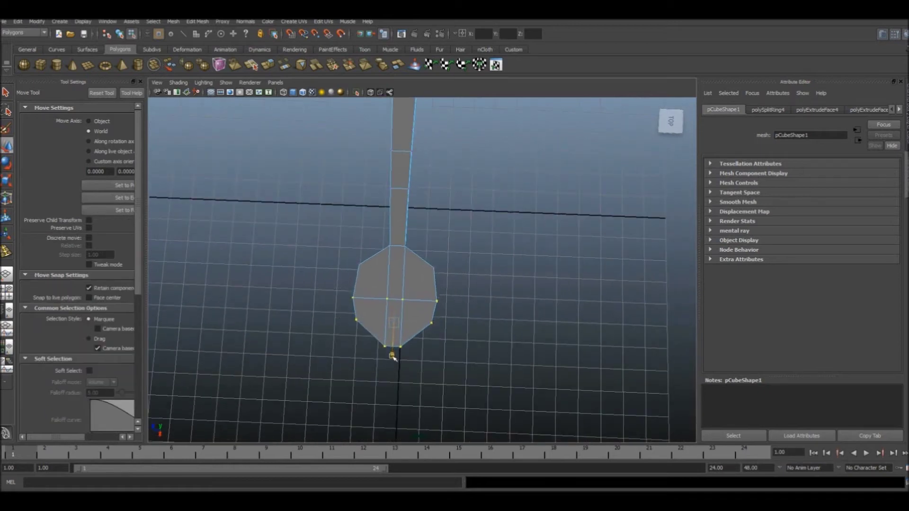
{"action": "left_click_drag", "start_coordinate": [390, 358], "coordinate": [391, 361]}
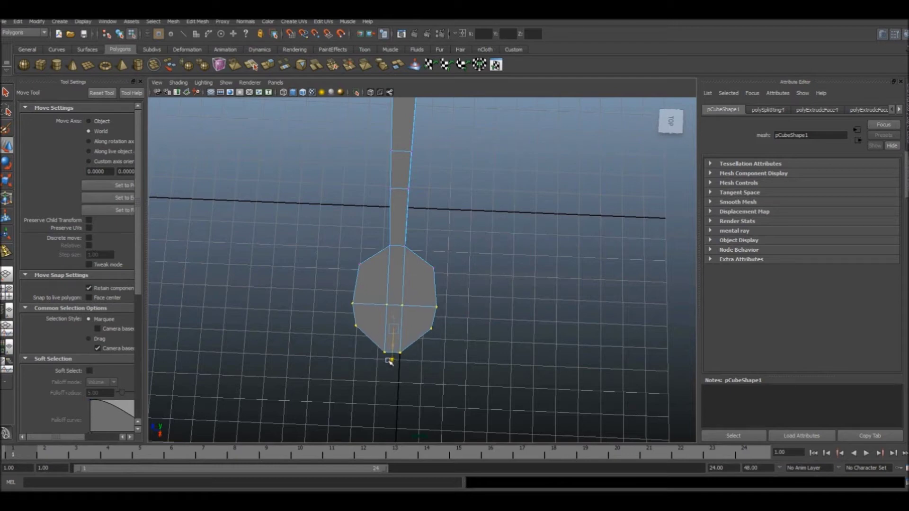
{"action": "left_click_drag", "start_coordinate": [456, 250], "coordinate": [426, 275]}
{"action": "left_click_drag", "start_coordinate": [343, 276], "coordinate": [344, 278], "text": "shift"}
{"action": "left_click_drag", "start_coordinate": [400, 305], "coordinate": [439, 315], "text": "alt"}
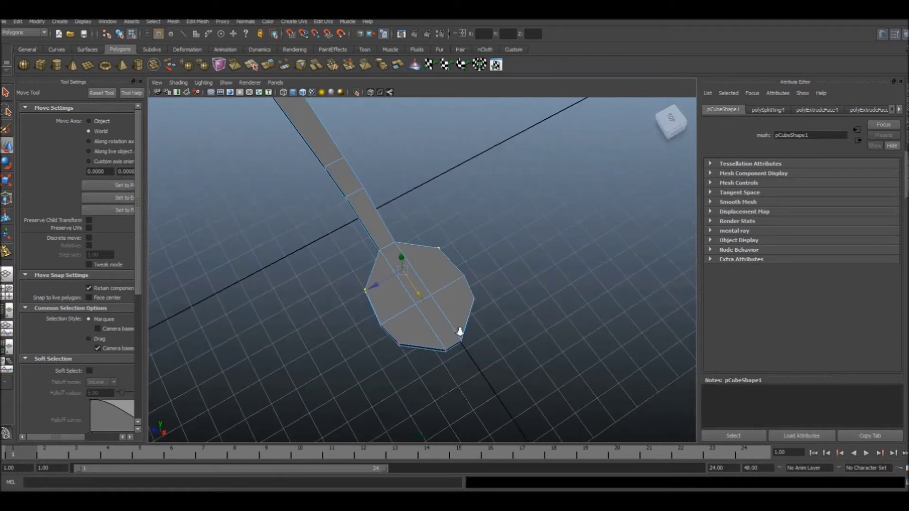
{"action": "left_click", "coordinate": [670, 118]}
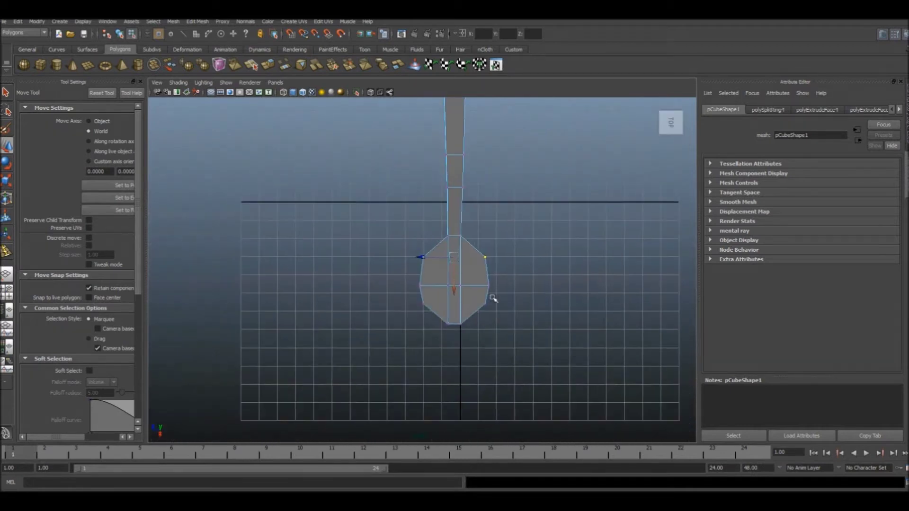
{"action": "left_click_drag", "start_coordinate": [422, 315], "coordinate": [473, 273], "text": "alt"}
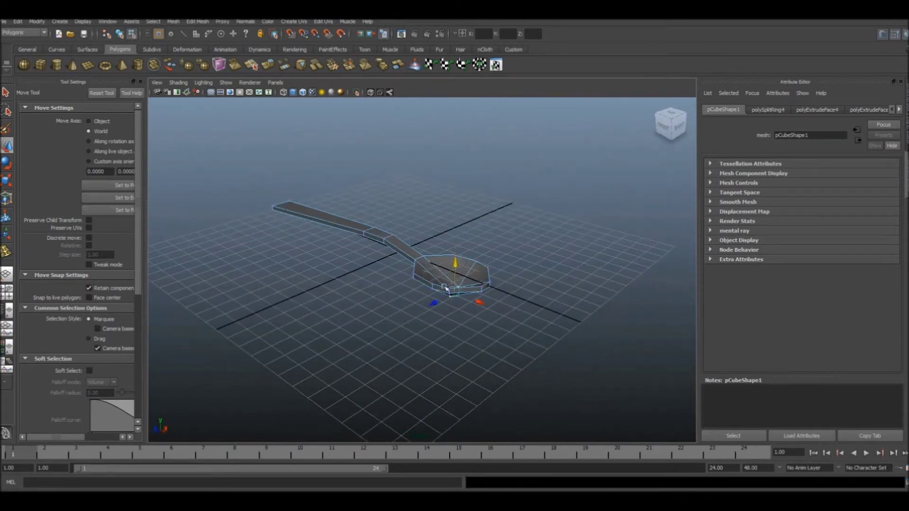
{"action": "mouse_move", "coordinate": [458, 255]}
{"action": "left_mouse_down", "text": "alt"}
{"action": "mouse_move", "coordinate": [476, 272]}
{"action": "mouse_move", "coordinate": [449, 269]}
{"action": "left_mouse_up", "text": "alt"}
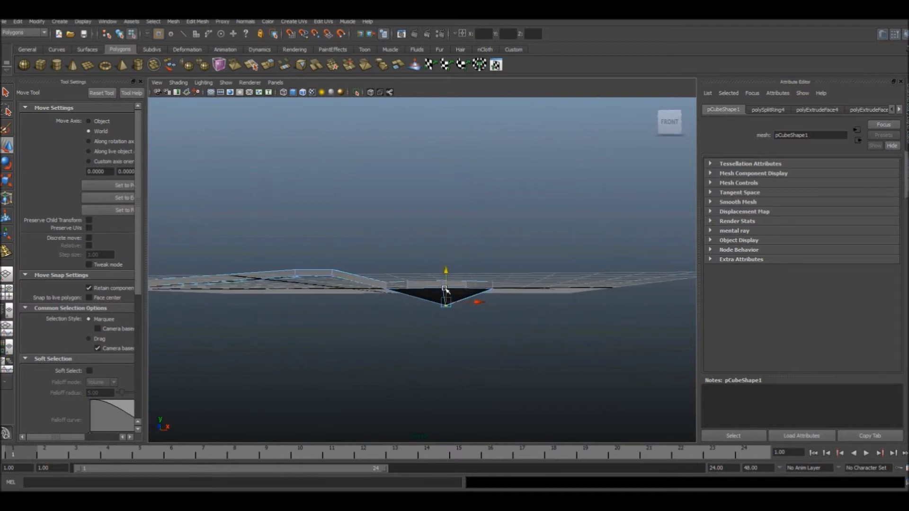
{"action": "left_click_drag", "start_coordinate": [449, 269], "coordinate": [423, 264], "text": "alt"}
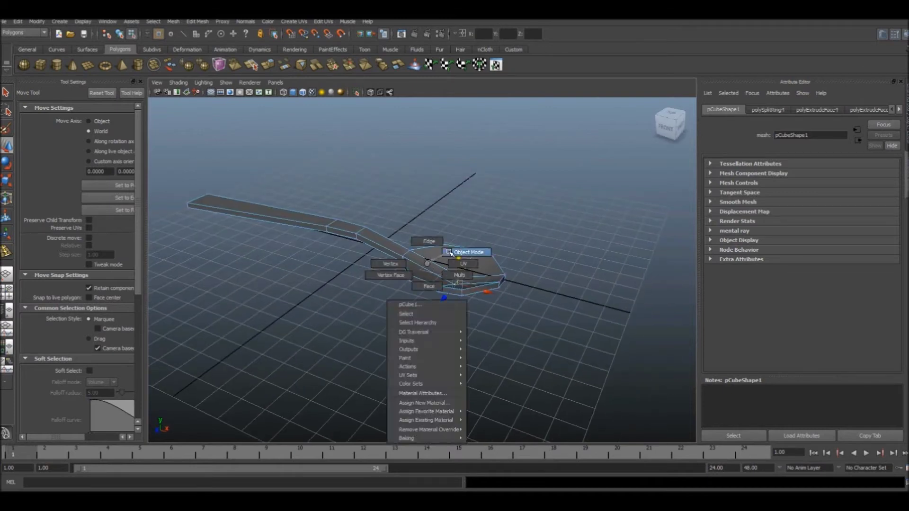
Step: Preview the spoon as a smoothed mesh with the 3 key and inspect it
{"action": "right_click_drag", "start_coordinate": [424, 263], "coordinate": [465, 251]}
{"action": "key", "text": "3"}
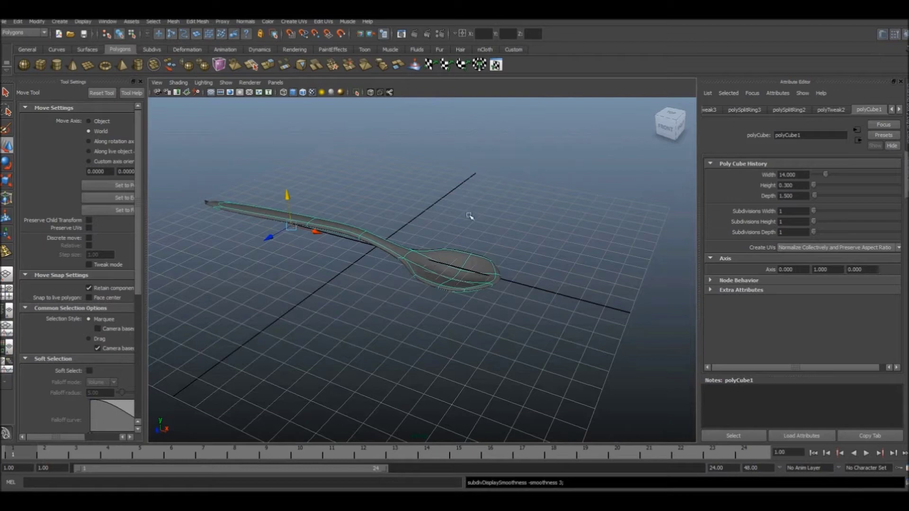
{"action": "left_click", "coordinate": [465, 215]}
{"action": "mouse_move", "coordinate": [466, 215]}
{"action": "left_mouse_down", "text": "alt"}
{"action": "mouse_move", "coordinate": [374, 294]}
{"action": "mouse_move", "coordinate": [427, 345]}
{"action": "mouse_move", "coordinate": [448, 305]}
{"action": "mouse_move", "coordinate": [468, 307]}
{"action": "mouse_move", "coordinate": [448, 334]}
{"action": "mouse_move", "coordinate": [453, 346]}
{"action": "left_mouse_up", "text": "alt"}
{"action": "left_click", "coordinate": [448, 335]}
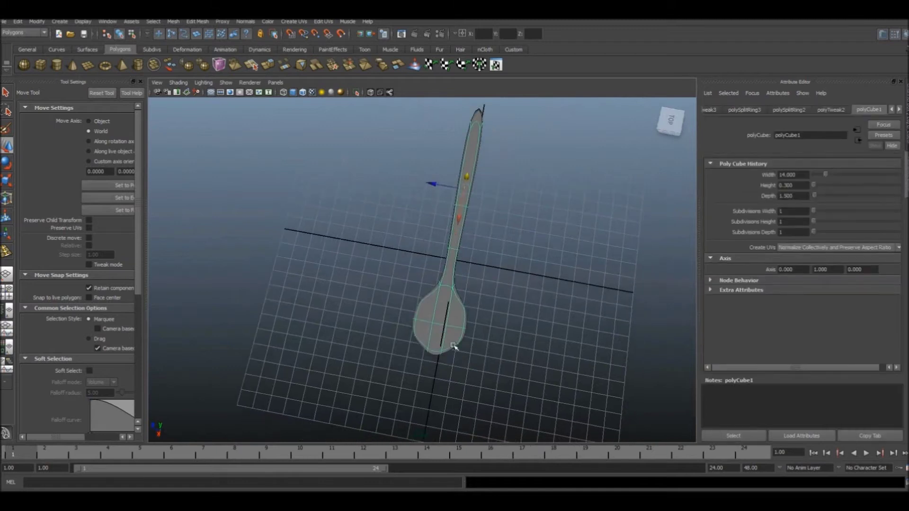
Step: From a top view, move the bowl's horizontal edge loop upward to round the oval
{"action": "right_click", "coordinate": [440, 337]}
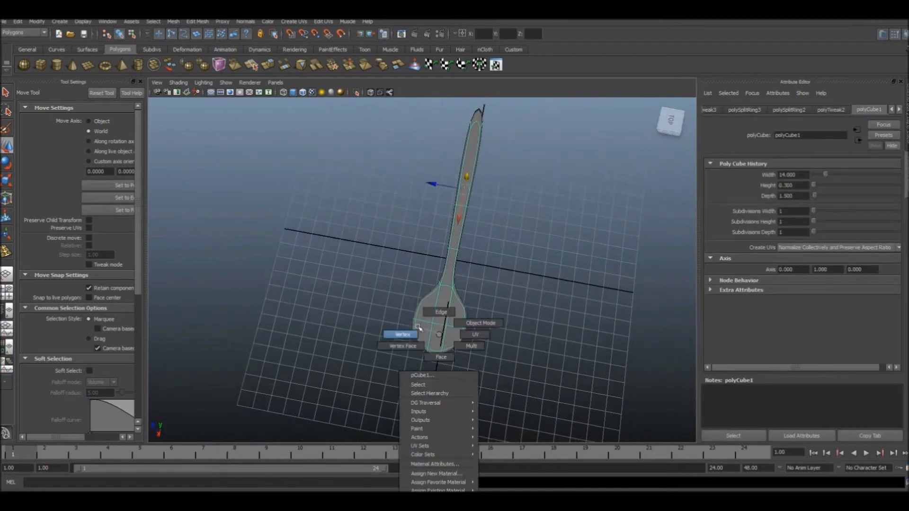
{"action": "left_click", "coordinate": [469, 327]}
{"action": "left_click_drag", "start_coordinate": [587, 245], "coordinate": [483, 286], "text": "alt"}
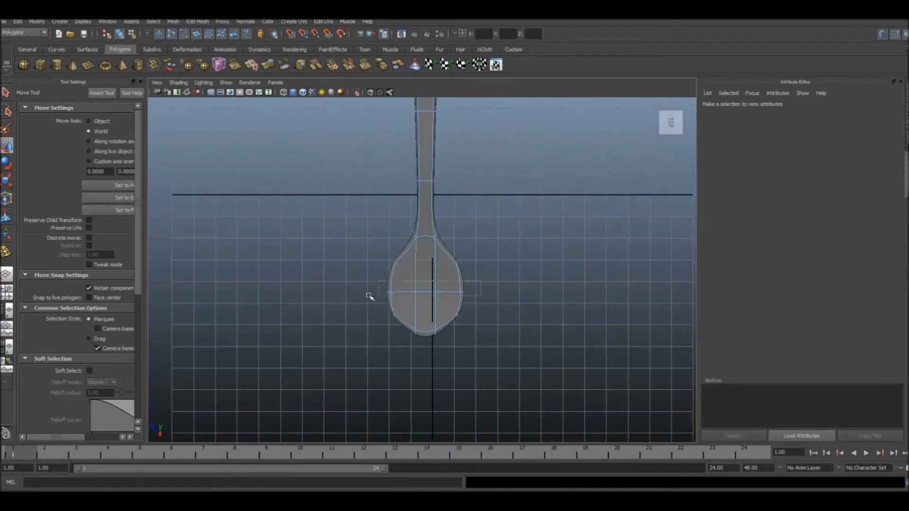
{"action": "left_click", "coordinate": [379, 289]}
{"action": "left_click_drag", "start_coordinate": [424, 323], "coordinate": [428, 312]}
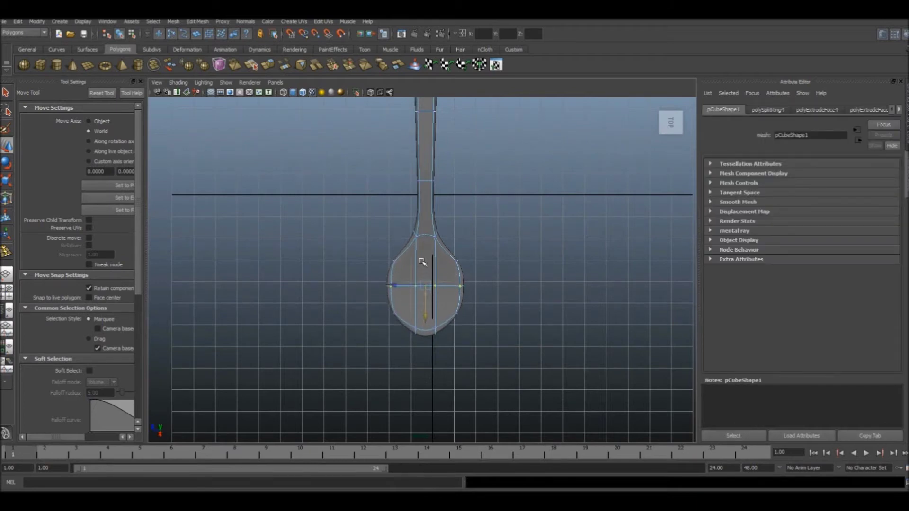
{"action": "right_click_drag", "start_coordinate": [424, 252], "coordinate": [454, 242]}
{"action": "left_click", "coordinate": [518, 274]}
{"action": "scroll", "coordinate": [500, 288], "scroll_direction": "down", "scroll_amount": 2}
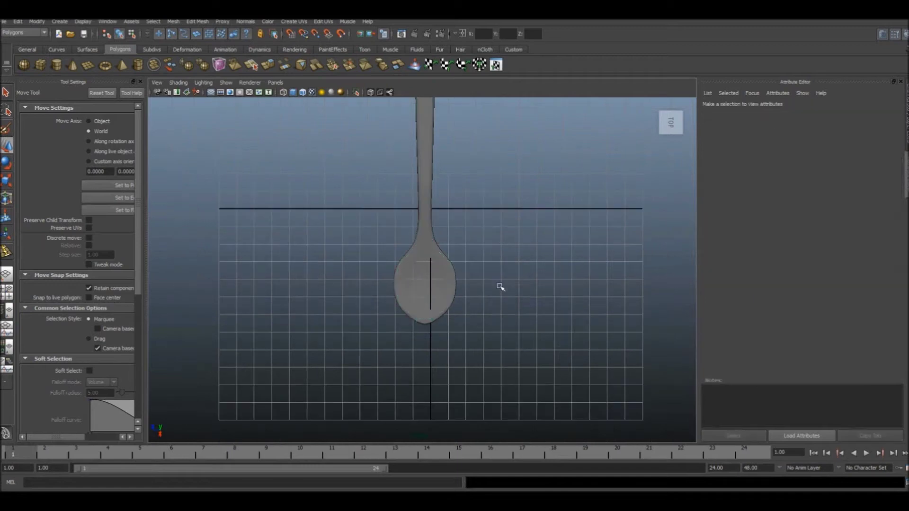
Step: Move the bowl's bottom tip face upward to soften the tip, then select a face inside the bowl
{"action": "middle_click_drag", "start_coordinate": [494, 243], "coordinate": [511, 316], "text": "alt"}
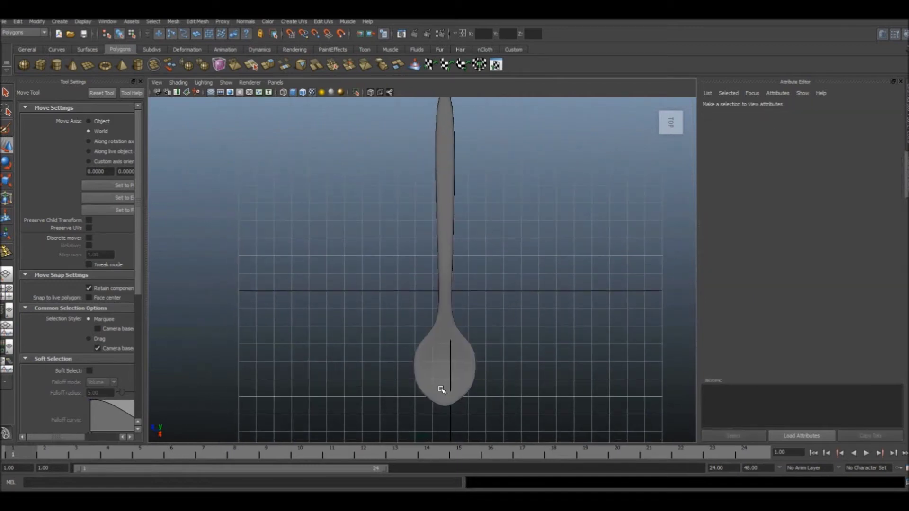
{"action": "left_click", "coordinate": [441, 390]}
{"action": "scroll", "coordinate": [450, 417], "scroll_direction": "up", "scroll_amount": 2}
{"action": "scroll", "coordinate": [452, 366], "scroll_direction": "up", "scroll_amount": 2}
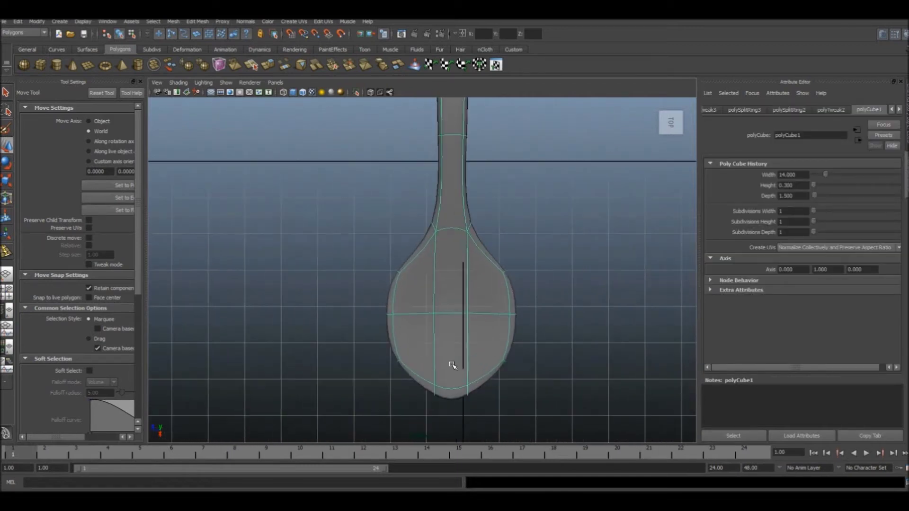
{"action": "right_click_drag", "start_coordinate": [450, 347], "coordinate": [450, 362]}
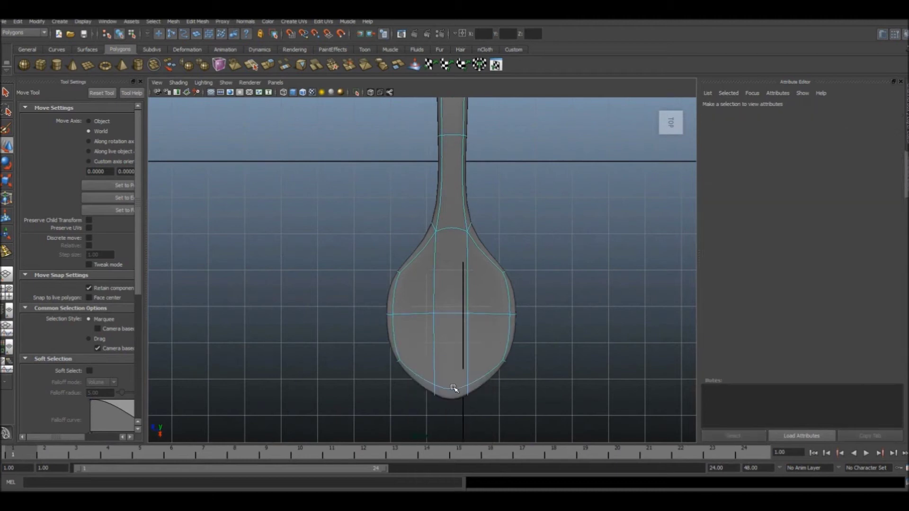
{"action": "left_click", "coordinate": [452, 393]}
{"action": "left_click_drag", "start_coordinate": [451, 436], "coordinate": [455, 429]}
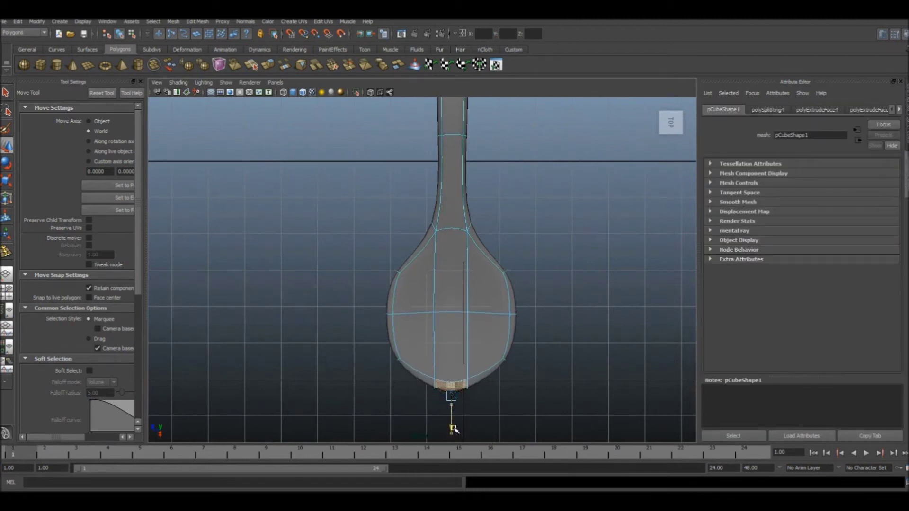
{"action": "right_click_drag", "start_coordinate": [441, 343], "coordinate": [440, 327]}
{"action": "left_click", "coordinate": [446, 338]}
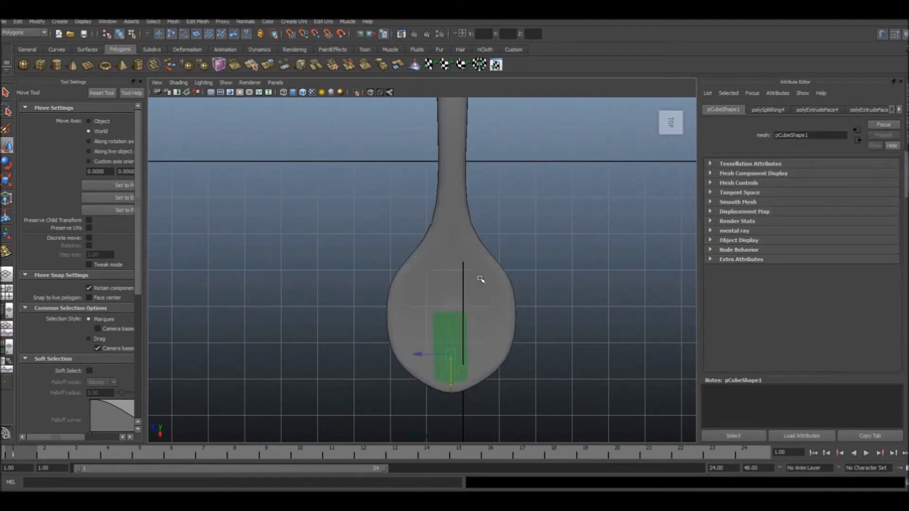
{"action": "scroll", "coordinate": [489, 213], "scroll_direction": "down", "scroll_amount": 3}
{"action": "mouse_move", "coordinate": [489, 213]}
{"action": "left_mouse_down", "text": "alt"}
{"action": "mouse_move", "coordinate": [458, 235]}
{"action": "mouse_move", "coordinate": [448, 230]}
{"action": "mouse_move", "coordinate": [447, 168]}
{"action": "mouse_move", "coordinate": [470, 308]}
{"action": "mouse_move", "coordinate": [448, 275]}
{"action": "left_mouse_up", "text": "alt"}
Step: Scale the handle's tip face down so the handle narrows to a rounded point
{"action": "left_click", "coordinate": [424, 222]}
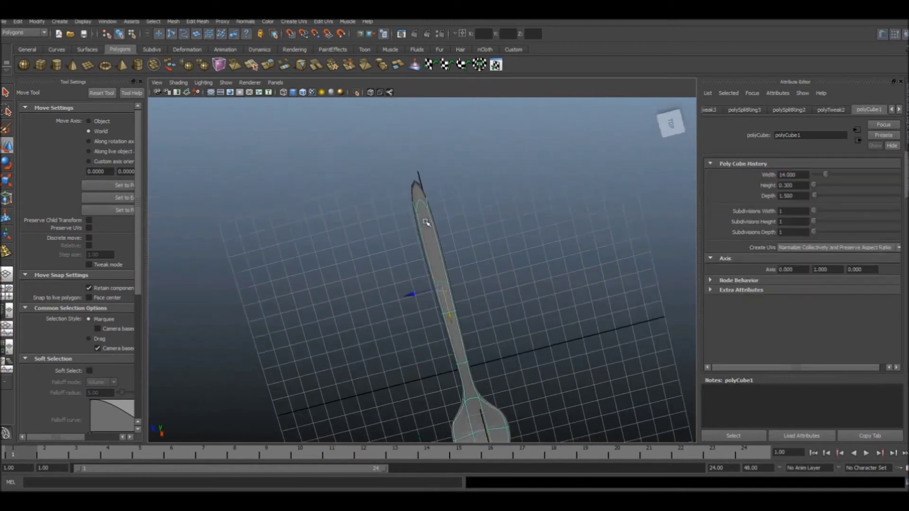
{"action": "right_click_drag", "start_coordinate": [425, 221], "coordinate": [425, 237]}
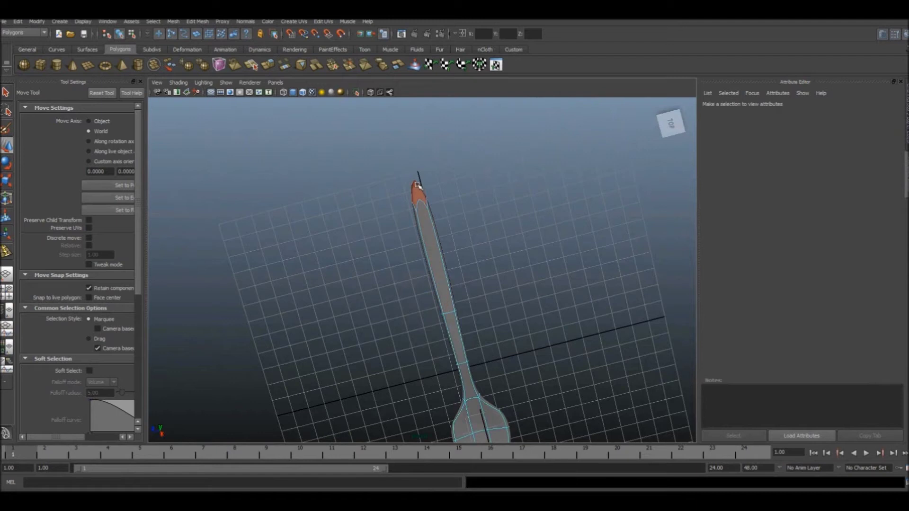
{"action": "left_click", "coordinate": [417, 190]}
{"action": "left_click", "coordinate": [6, 180]}
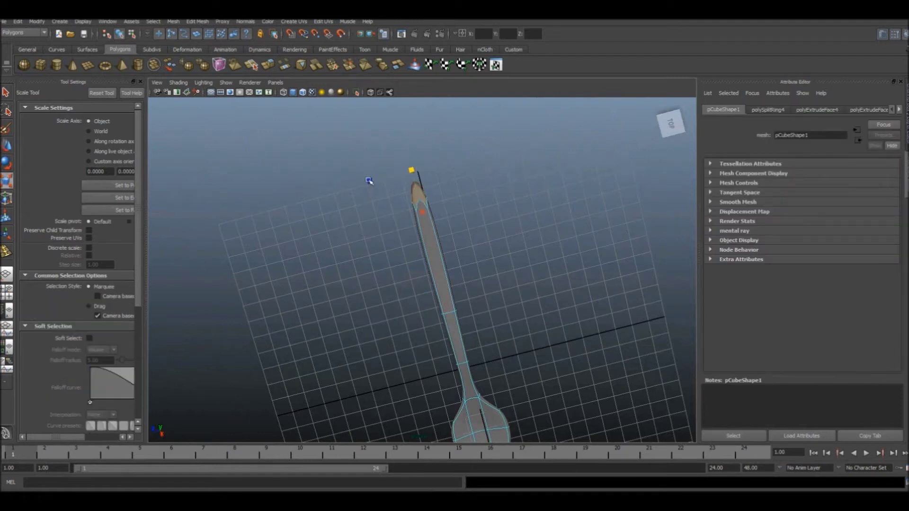
{"action": "middle_click_drag", "start_coordinate": [368, 180], "coordinate": [353, 183]}
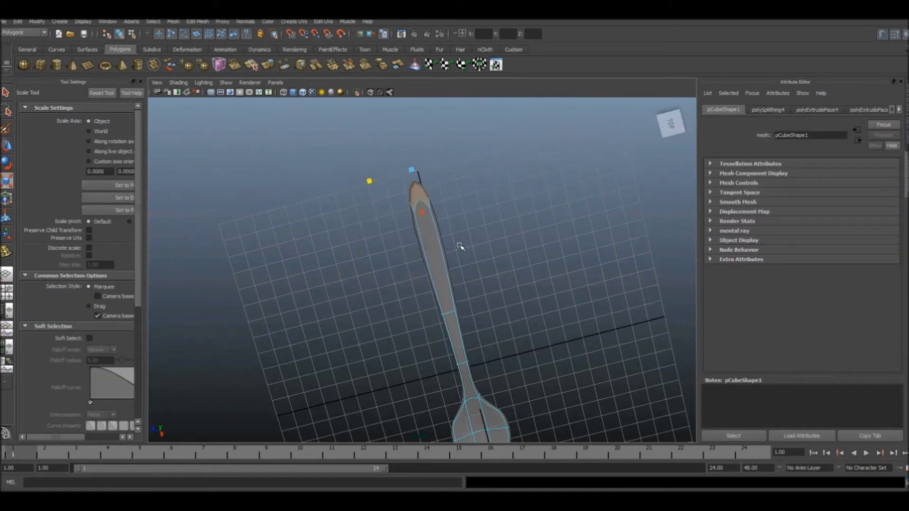
{"action": "right_click_drag", "start_coordinate": [430, 250], "coordinate": [427, 267]}
{"action": "left_click", "coordinate": [438, 281]}
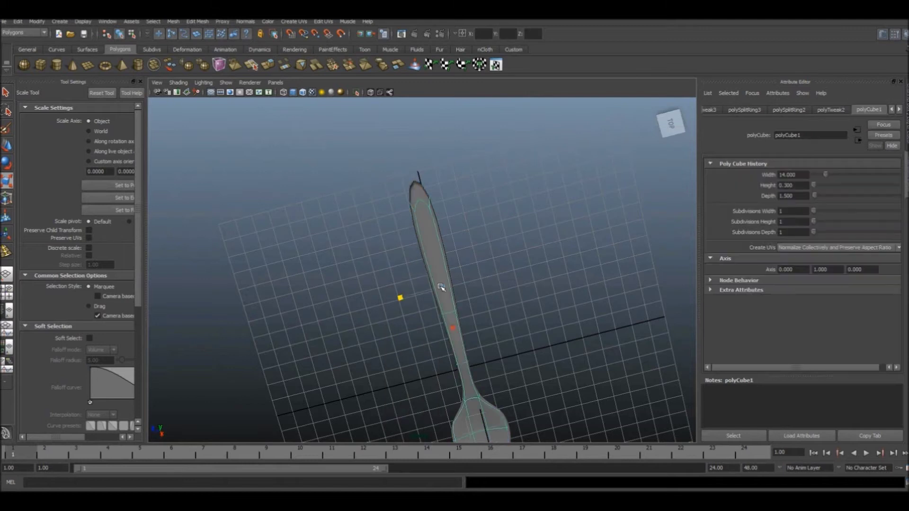
Step: In vertex mode, pull the tip vertices down along the handle to shorten it slightly
{"action": "mouse_move", "coordinate": [442, 290]}
{"action": "left_mouse_down", "text": "alt"}
{"action": "mouse_move", "coordinate": [474, 311]}
{"action": "mouse_move", "coordinate": [474, 279]}
{"action": "left_mouse_up", "text": "alt"}
{"action": "left_click_drag", "start_coordinate": [396, 146], "coordinate": [416, 213], "text": "alt"}
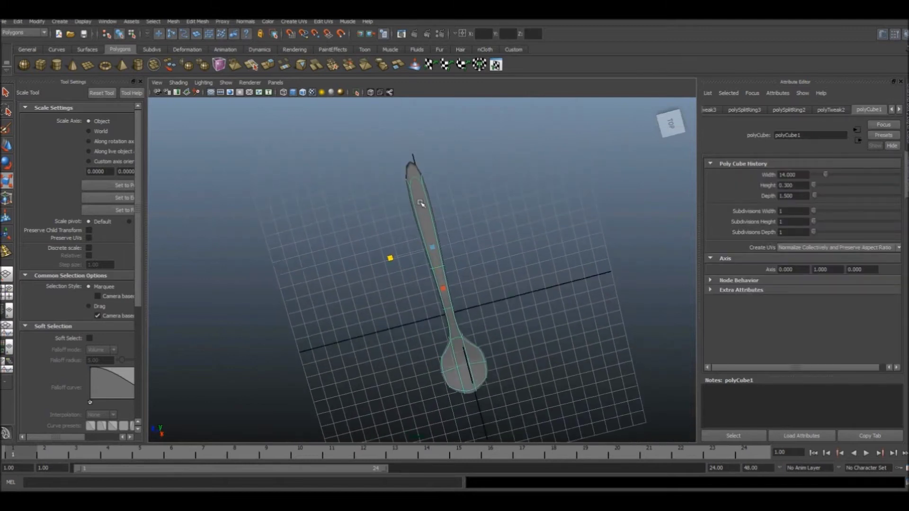
{"action": "right_click_drag", "start_coordinate": [417, 213], "coordinate": [384, 202]}
{"action": "left_click_drag", "start_coordinate": [452, 143], "coordinate": [386, 201]}
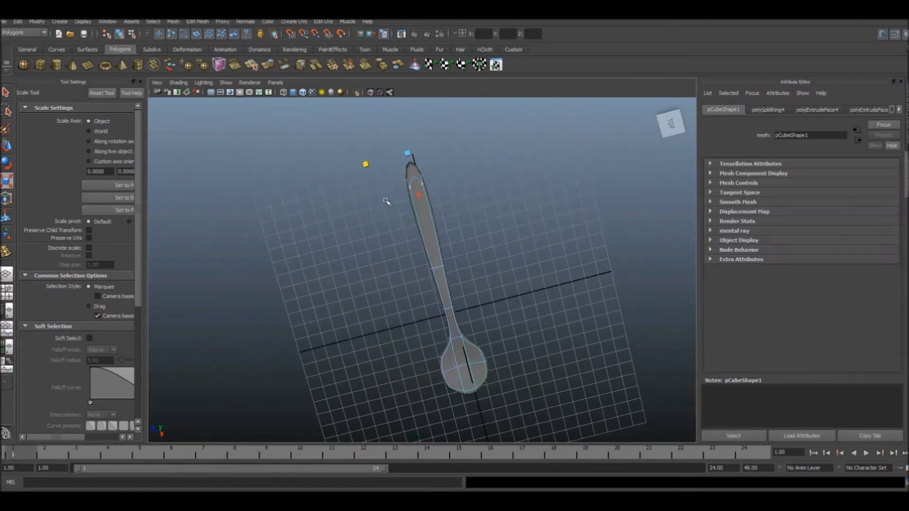
{"action": "key", "text": "w"}
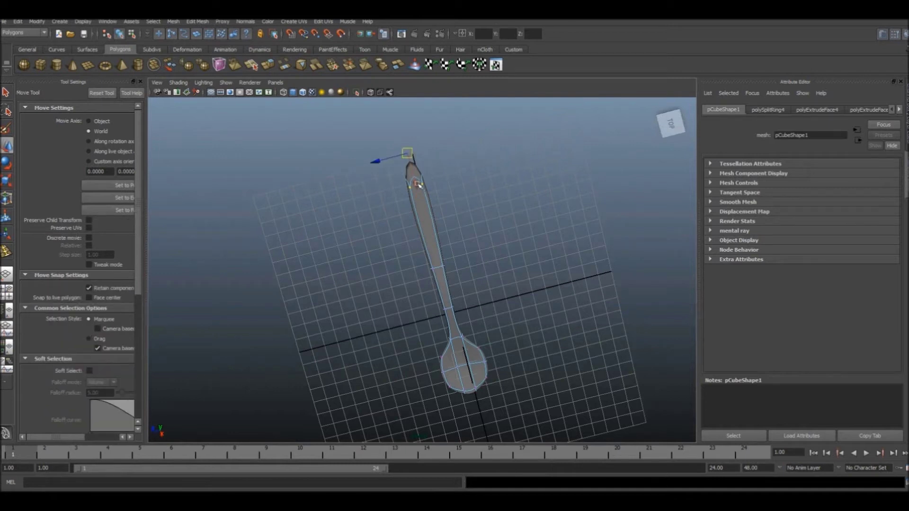
{"action": "middle_click_drag", "start_coordinate": [417, 185], "coordinate": [421, 205]}
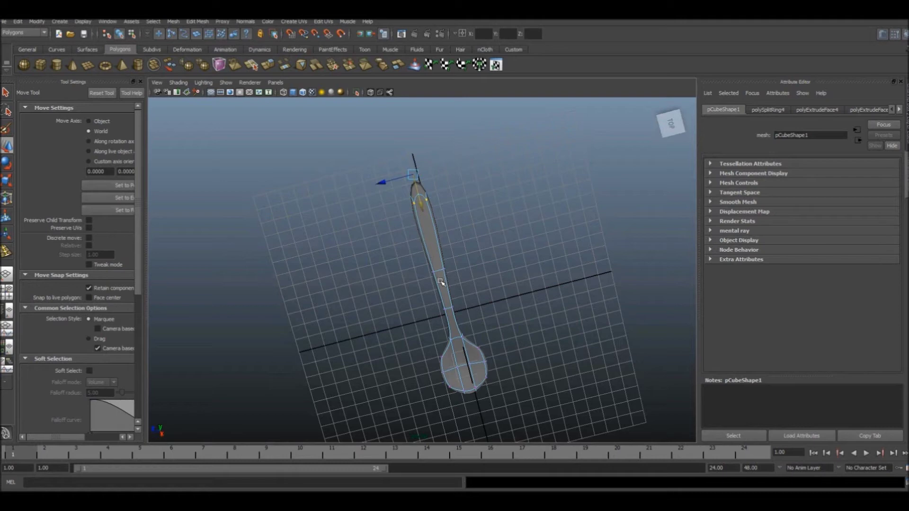
{"action": "right_click_drag", "start_coordinate": [440, 282], "coordinate": [474, 267]}
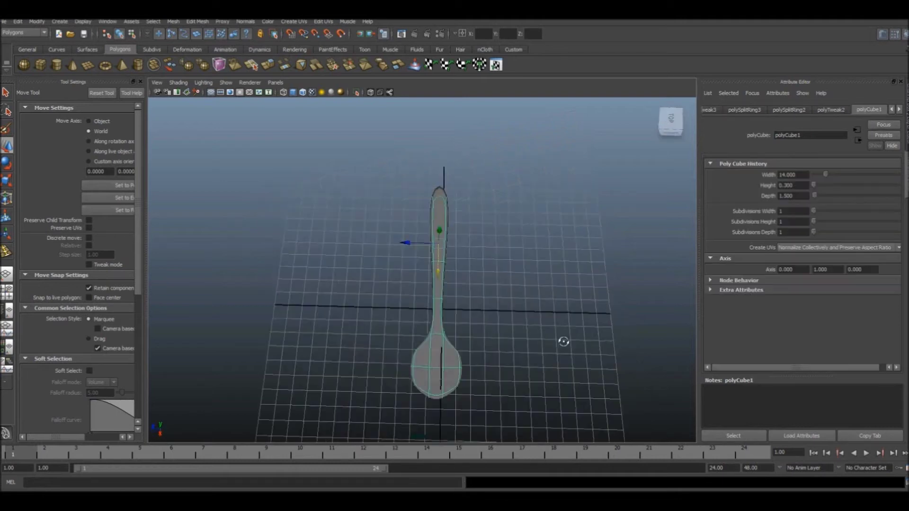
{"action": "mouse_move", "coordinate": [562, 341]}
{"action": "left_mouse_down", "text": "alt"}
{"action": "mouse_move", "coordinate": [442, 298]}
{"action": "mouse_move", "coordinate": [487, 301]}
{"action": "mouse_move", "coordinate": [468, 314]}
{"action": "mouse_move", "coordinate": [488, 291]}
{"action": "mouse_move", "coordinate": [464, 275]}
{"action": "left_mouse_up", "text": "alt"}
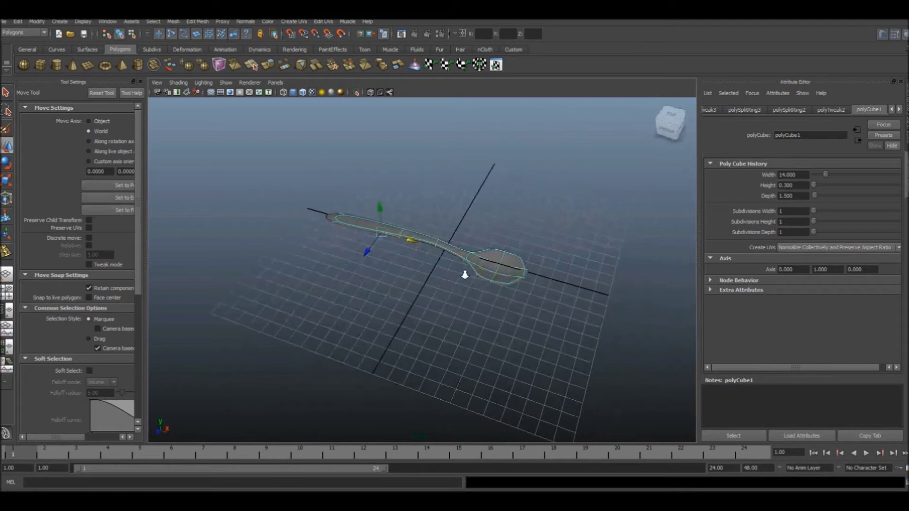
Step: Assign a new Blinn to the spoon with black colour, grey reflected colour and eccentricity 0.520
{"action": "mouse_move", "coordinate": [464, 274]}
{"action": "right_mouse_down", "text": "alt"}
{"action": "mouse_move", "coordinate": [527, 275]}
{"action": "mouse_move", "coordinate": [532, 405]}
{"action": "right_mouse_up", "text": "alt"}
{"action": "left_click", "coordinate": [387, 232]}
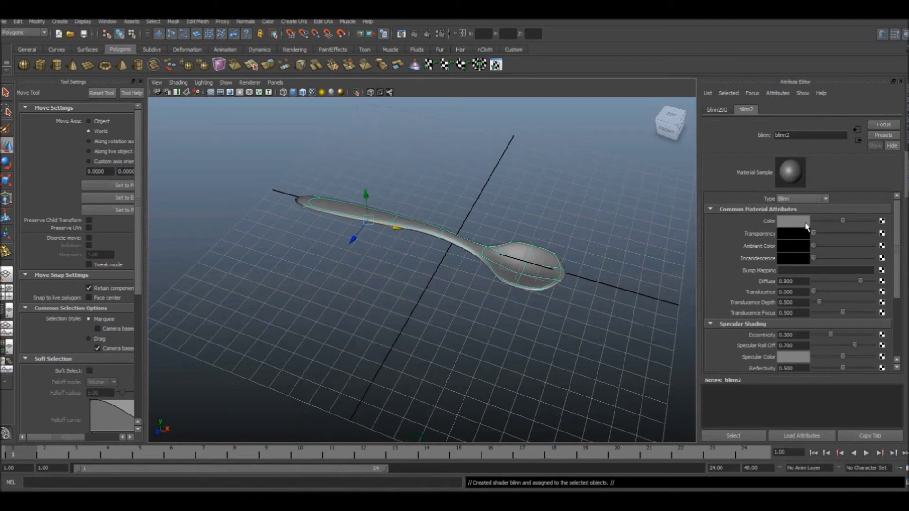
{"action": "left_click_drag", "start_coordinate": [842, 222], "coordinate": [790, 224]}
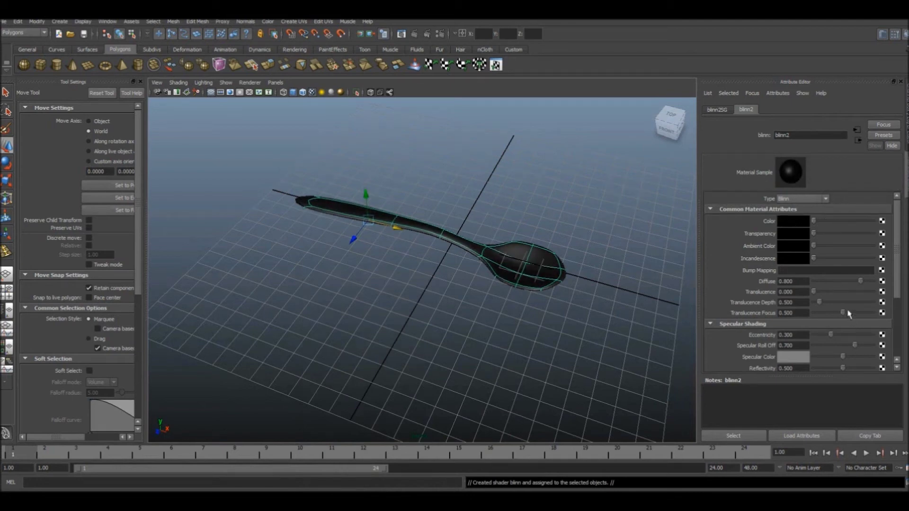
{"action": "left_click_drag", "start_coordinate": [898, 270], "coordinate": [898, 306]}
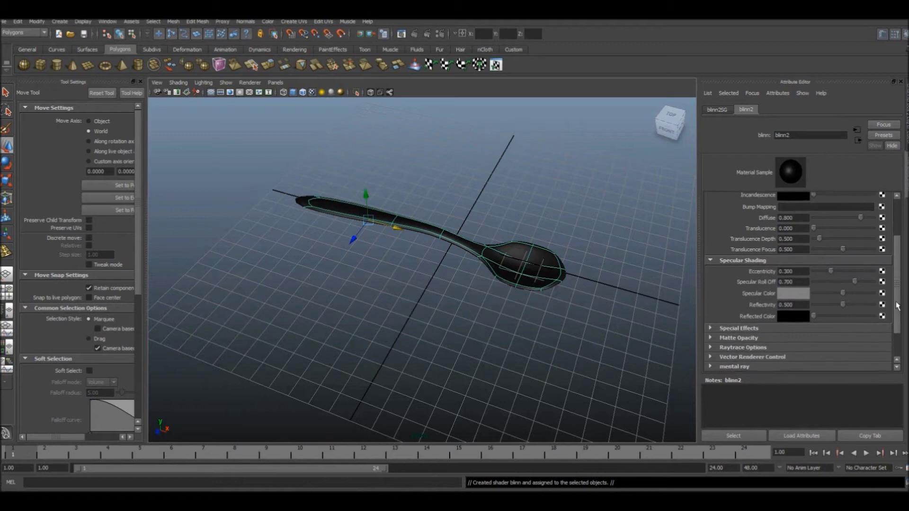
{"action": "left_click_drag", "start_coordinate": [813, 320], "coordinate": [841, 322]}
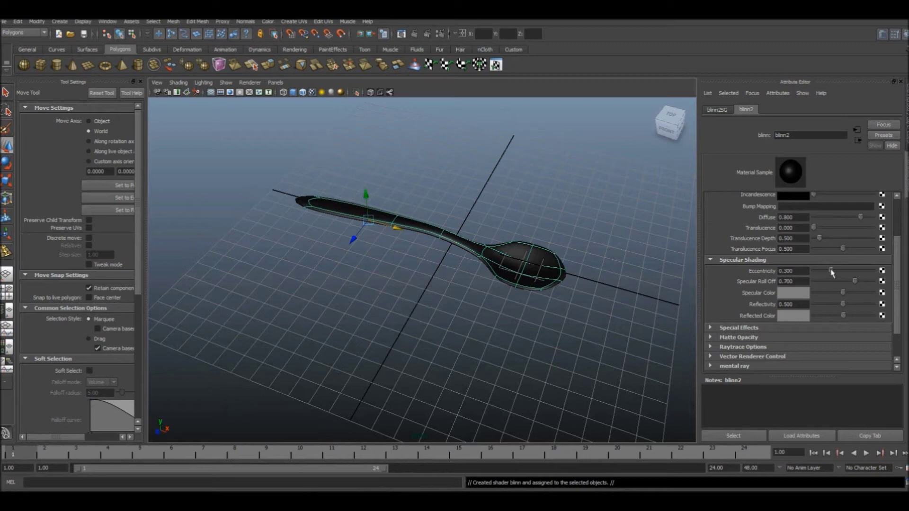
{"action": "scroll", "coordinate": [830, 263], "scroll_direction": "up", "scroll_amount": 2}
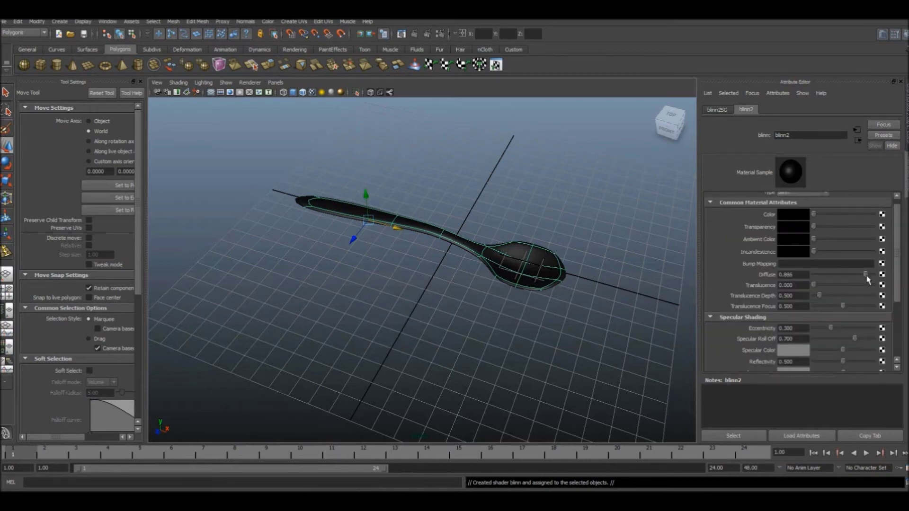
{"action": "key", "text": "ctrl+z"}
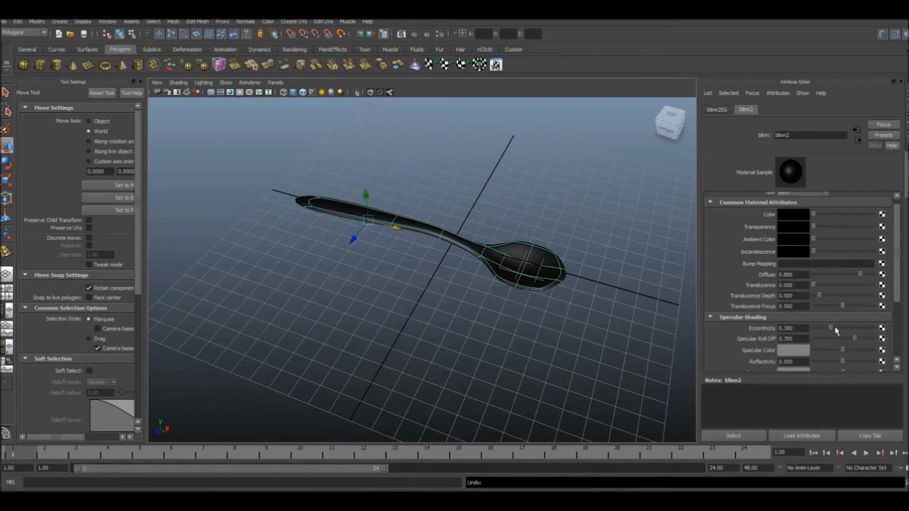
{"action": "left_click_drag", "start_coordinate": [836, 331], "coordinate": [848, 335]}
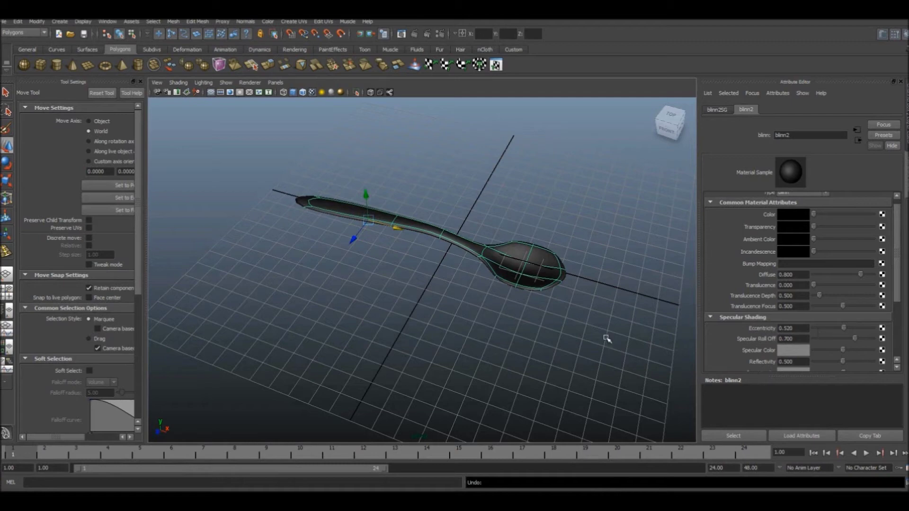
{"action": "left_click", "coordinate": [584, 305]}
{"action": "scroll", "coordinate": [581, 305], "scroll_direction": "down", "scroll_amount": 5}
Step: Move the white plate underneath the spoon and raise the spoon above its surface
{"action": "mouse_move", "coordinate": [578, 305]}
{"action": "left_mouse_down", "text": "alt"}
{"action": "mouse_move", "coordinate": [539, 319]}
{"action": "mouse_move", "coordinate": [428, 306]}
{"action": "mouse_move", "coordinate": [392, 277]}
{"action": "left_mouse_up", "text": "alt"}
{"action": "left_click", "coordinate": [685, 329]}
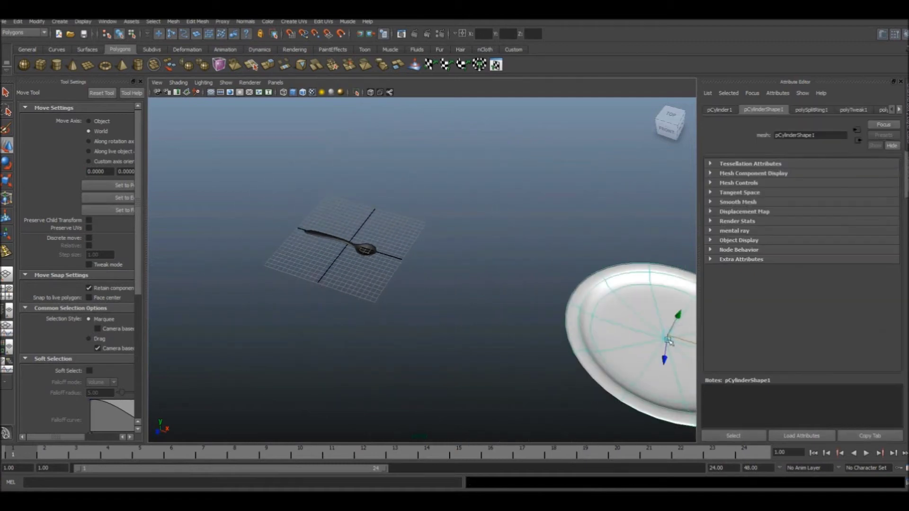
{"action": "left_click_drag", "start_coordinate": [686, 342], "coordinate": [377, 249]}
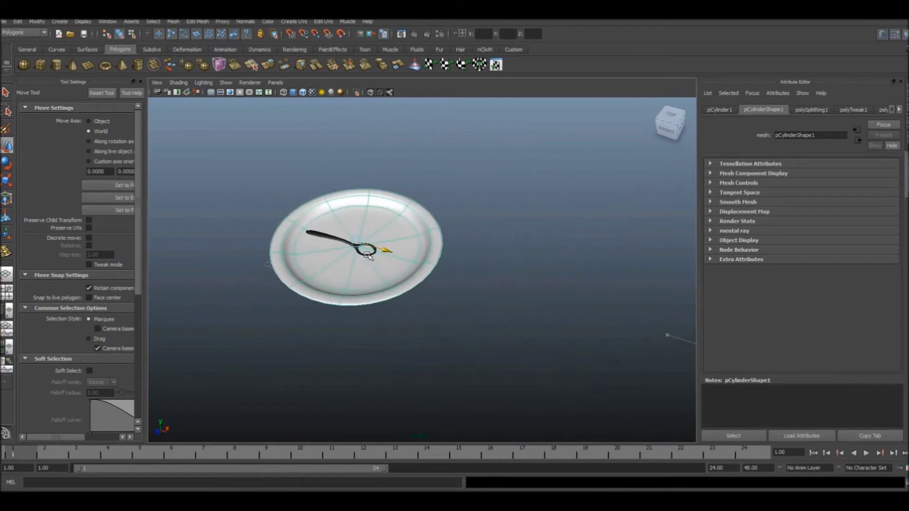
{"action": "scroll", "coordinate": [427, 341], "scroll_direction": "up", "scroll_amount": 2}
{"action": "scroll", "coordinate": [403, 274], "scroll_direction": "up", "scroll_amount": 2}
{"action": "left_click_drag", "start_coordinate": [403, 275], "coordinate": [481, 256], "text": "alt"}
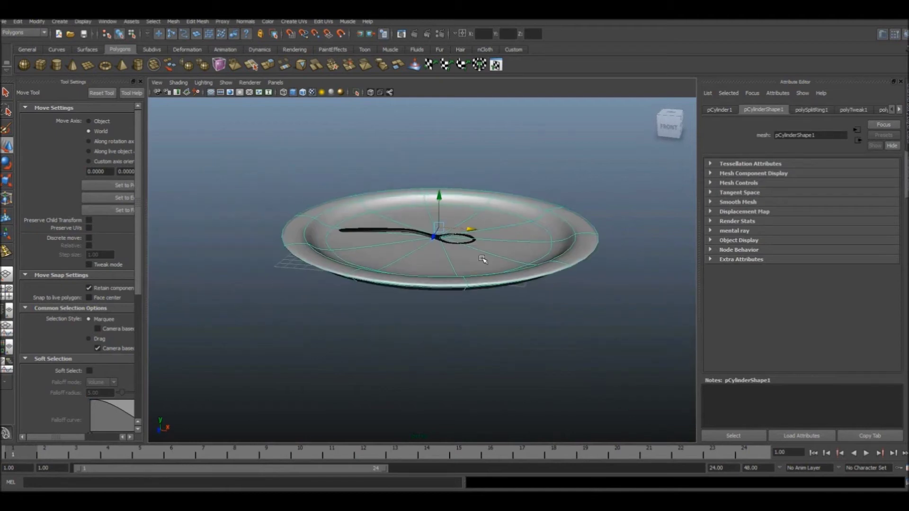
{"action": "scroll", "coordinate": [467, 248], "scroll_direction": "up", "scroll_amount": 2}
{"action": "scroll", "coordinate": [409, 251], "scroll_direction": "up", "scroll_amount": 2}
{"action": "left_click", "coordinate": [410, 252]}
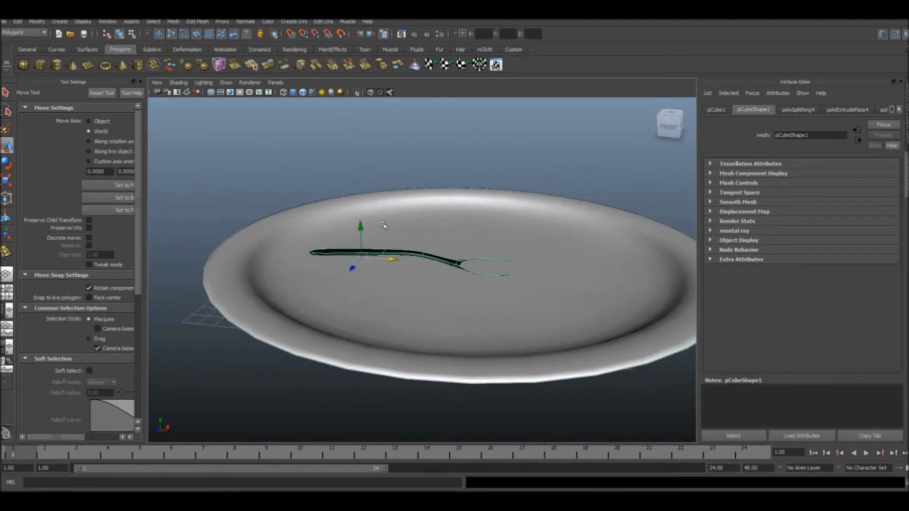
{"action": "left_click_drag", "start_coordinate": [360, 226], "coordinate": [355, 221]}
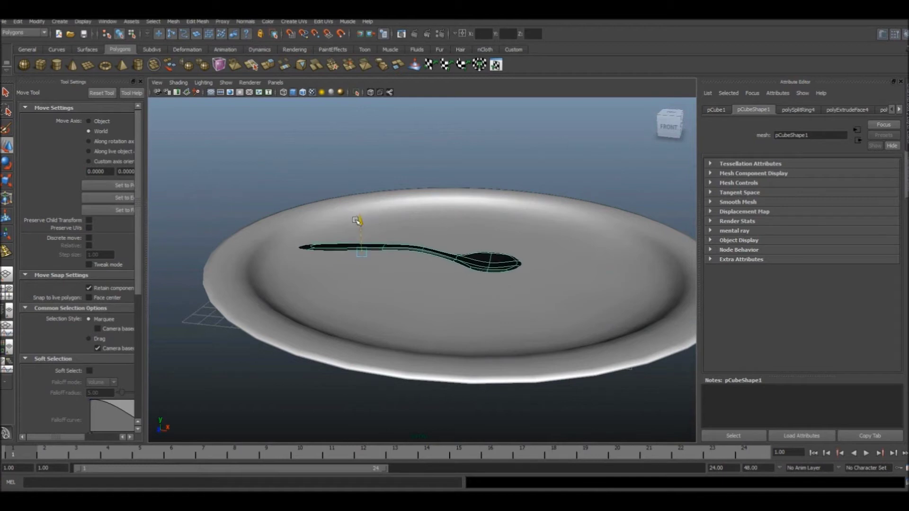
{"action": "left_click_drag", "start_coordinate": [355, 221], "coordinate": [360, 219]}
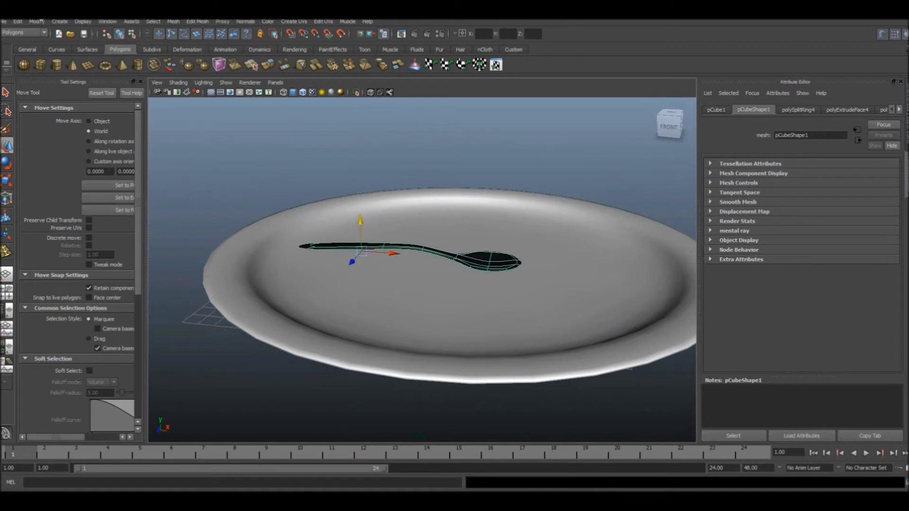
Step: Centre the spoon's pivot and rotate it to lie flat in the plate, bowl lower left, handle upper right
{"action": "left_click", "coordinate": [42, 21]}
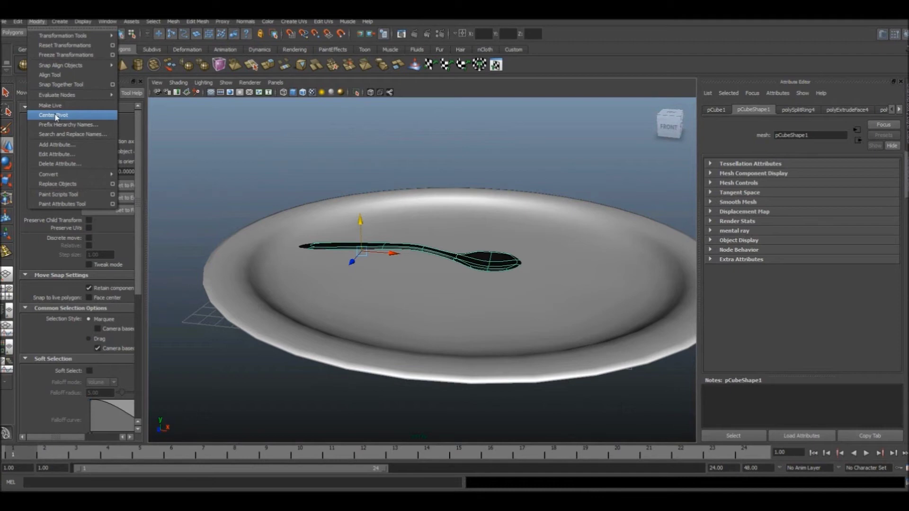
{"action": "left_click", "coordinate": [57, 116]}
{"action": "scroll", "coordinate": [447, 288], "scroll_direction": "up", "scroll_amount": 3}
{"action": "key", "text": "e"}
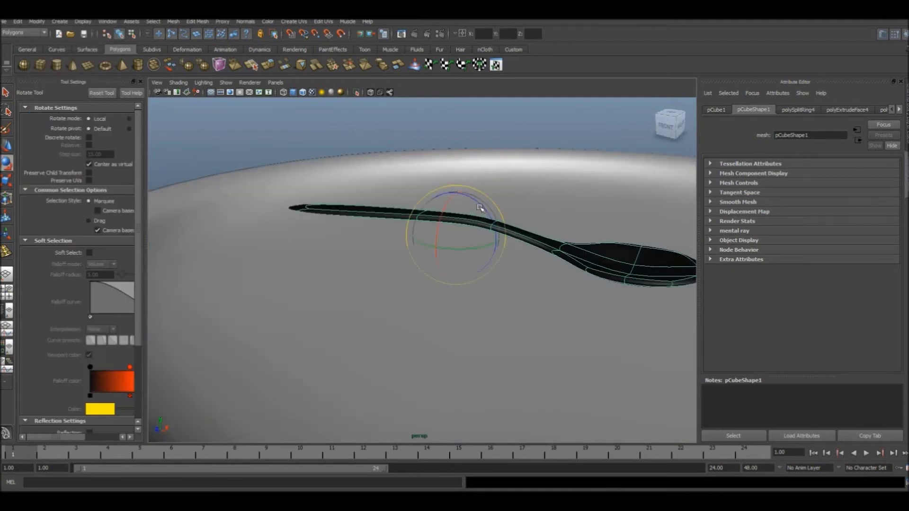
{"action": "left_click_drag", "start_coordinate": [474, 201], "coordinate": [476, 280]}
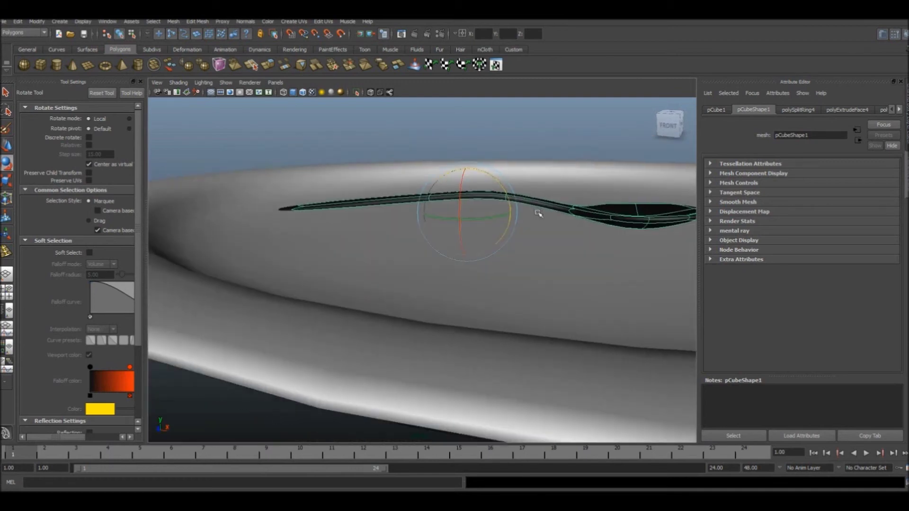
{"action": "right_click_drag", "start_coordinate": [477, 281], "coordinate": [410, 271], "text": "alt"}
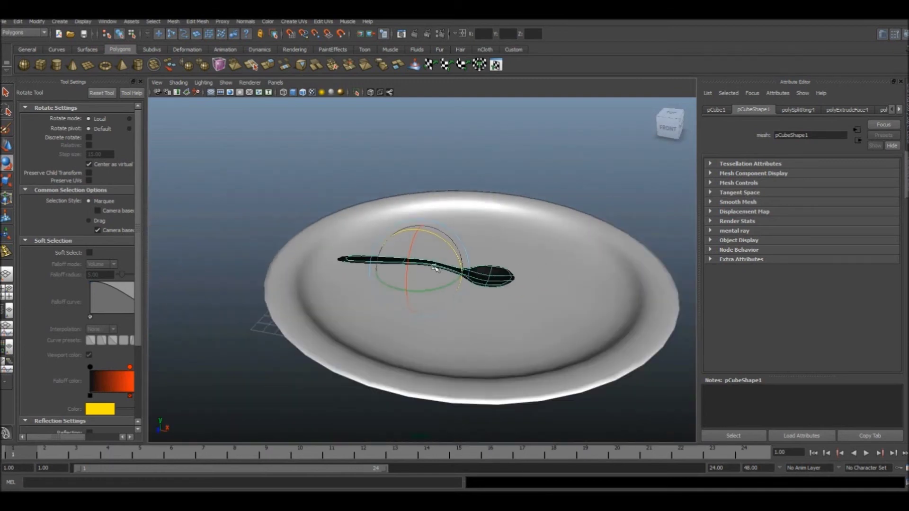
{"action": "left_click_drag", "start_coordinate": [455, 281], "coordinate": [354, 281]}
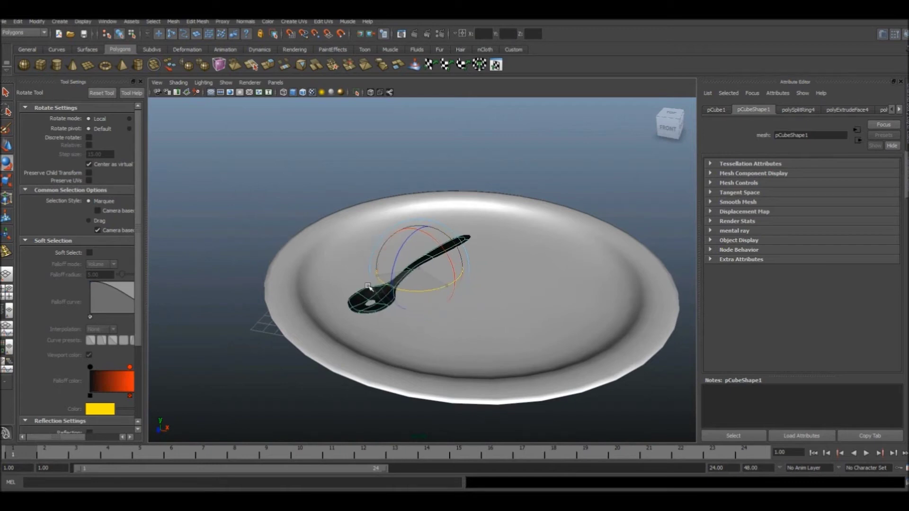
{"action": "scroll", "coordinate": [383, 267], "scroll_direction": "down", "scroll_amount": 1}
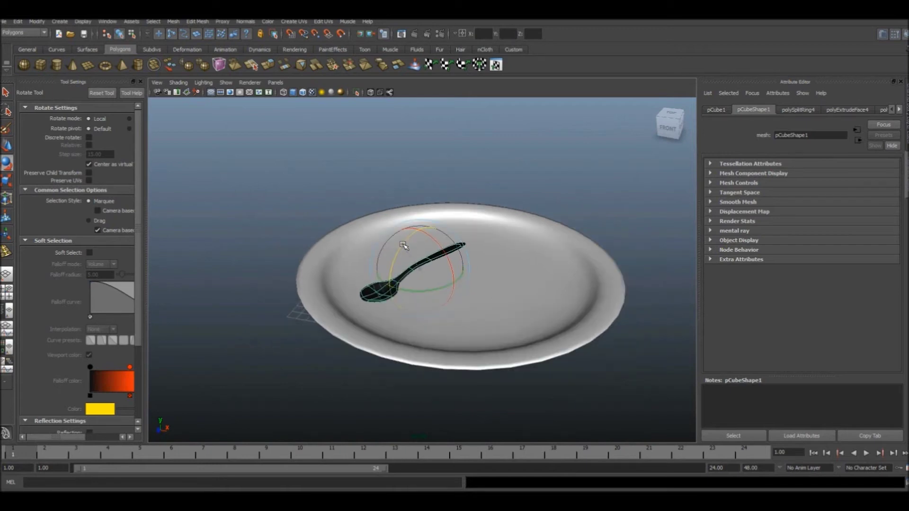
{"action": "mouse_move", "coordinate": [398, 250]}
{"action": "left_mouse_down"}
{"action": "mouse_move", "coordinate": [396, 240]}
{"action": "mouse_move", "coordinate": [459, 288]}
{"action": "mouse_move", "coordinate": [446, 284]}
{"action": "left_mouse_up"}
{"action": "left_click", "coordinate": [444, 216]}
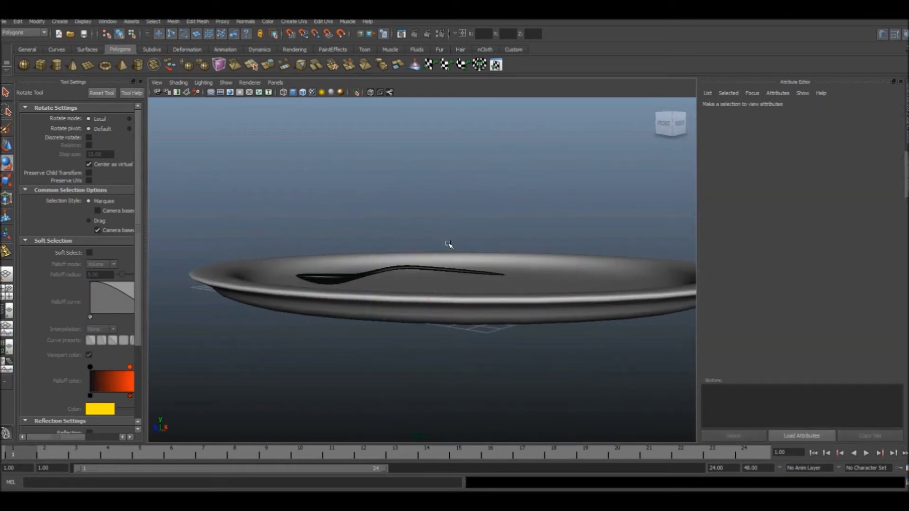
{"action": "left_click_drag", "start_coordinate": [447, 244], "coordinate": [471, 274], "text": "alt"}
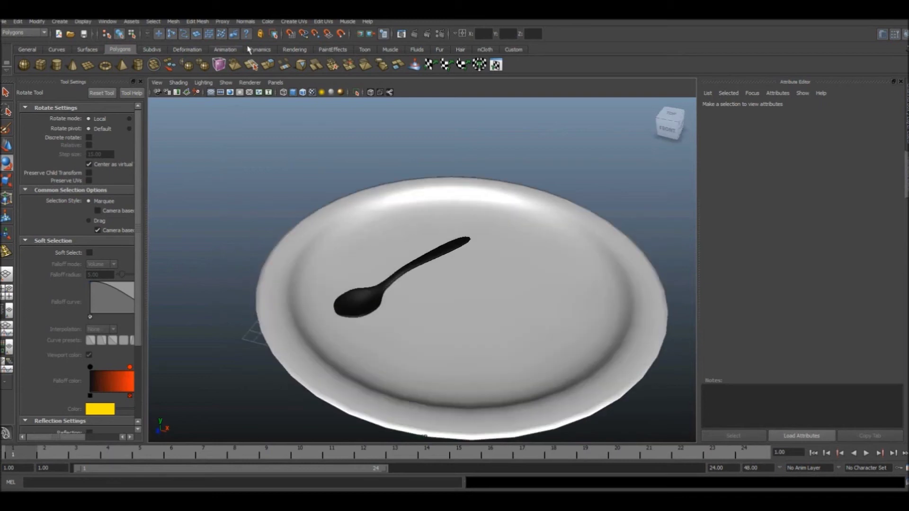
Step: Add a directional light from the Rendering shelf and set its Rotate Y to -90
{"action": "left_click", "coordinate": [292, 50]}
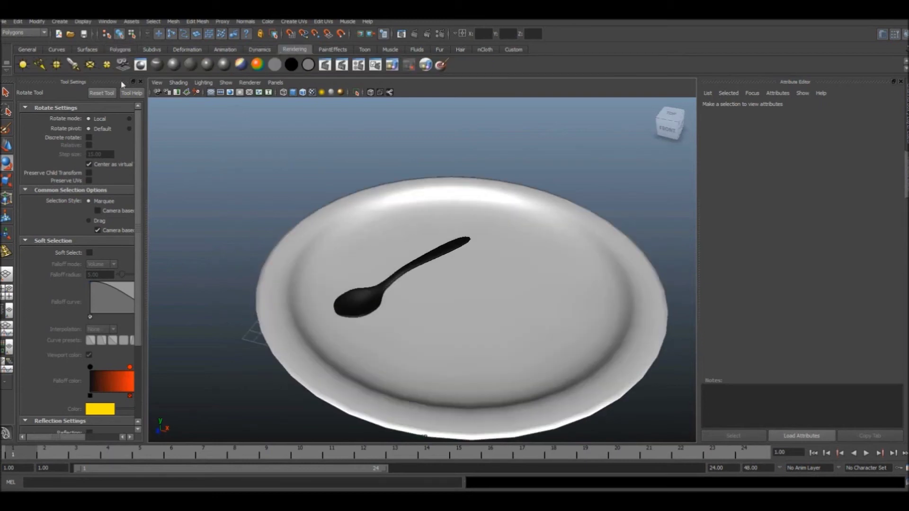
{"action": "left_click", "coordinate": [39, 64]}
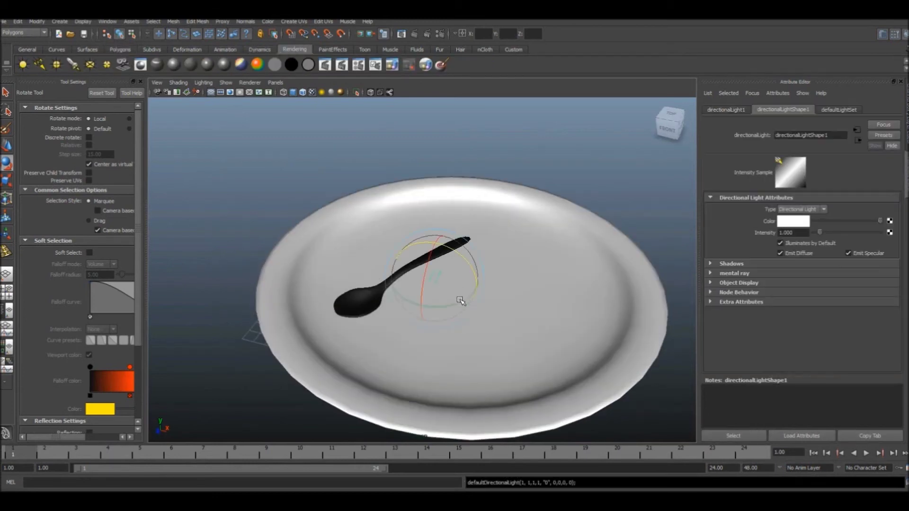
{"action": "left_click_drag", "start_coordinate": [460, 301], "coordinate": [394, 292]}
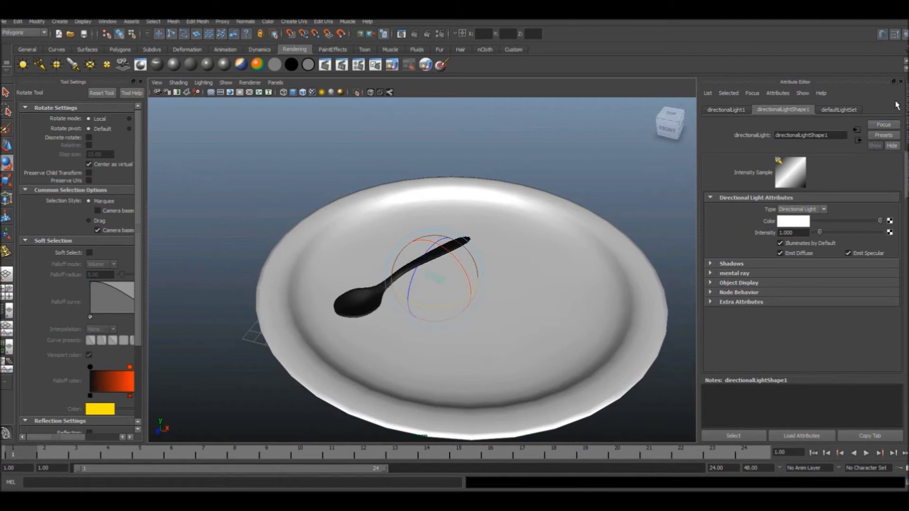
{"action": "left_click", "coordinate": [835, 110]}
{"action": "left_click", "coordinate": [729, 111]}
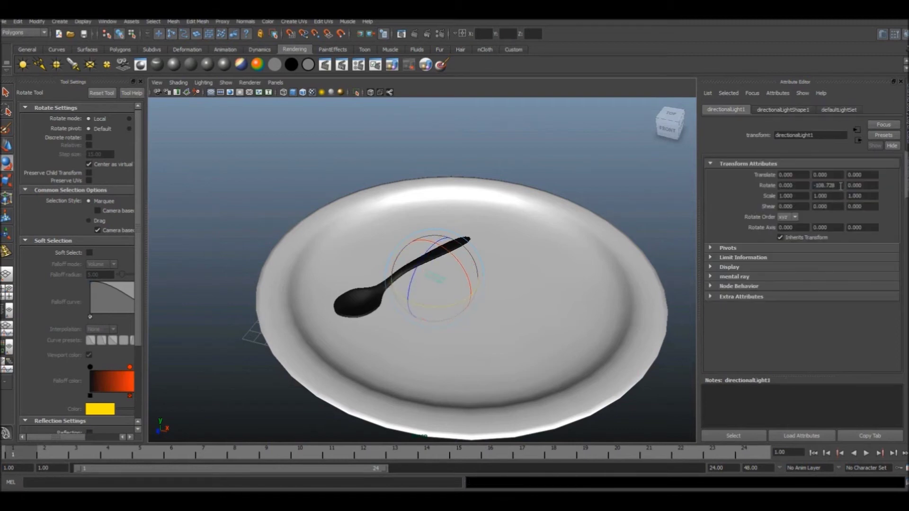
{"action": "left_click", "coordinate": [841, 186]}
{"action": "type", "text": "-90"}
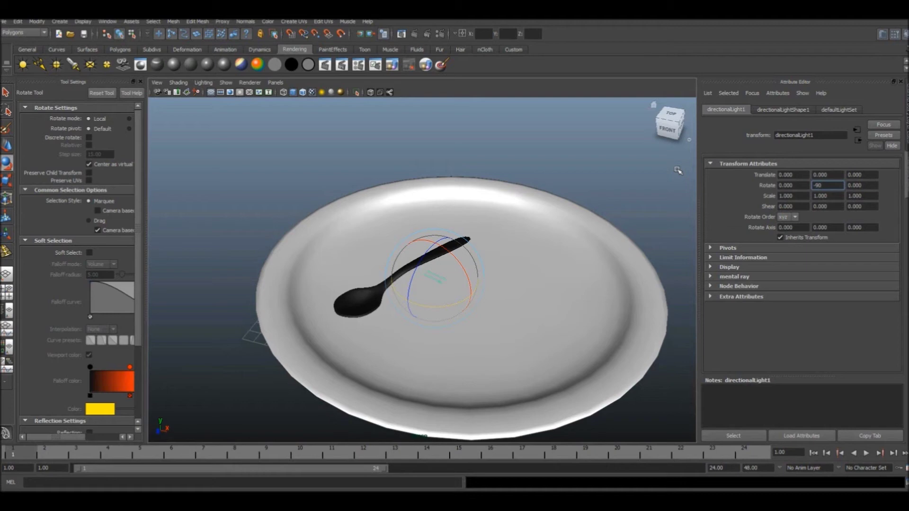
{"action": "key", "text": "Return"}
Step: Scale the light up, move it left of and above the plate, and tilt it downward toward the spoon
{"action": "key", "text": "r"}
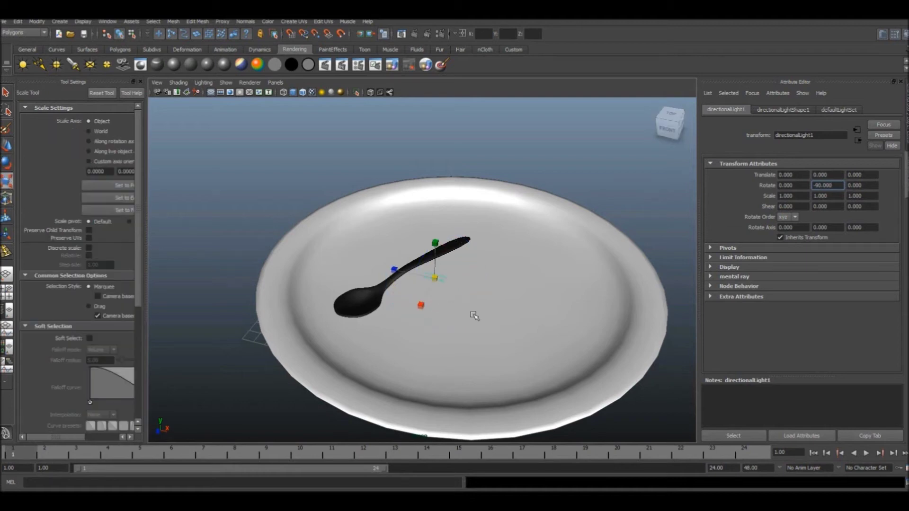
{"action": "left_click_drag", "start_coordinate": [433, 279], "coordinate": [592, 280]}
{"action": "key", "text": "w"}
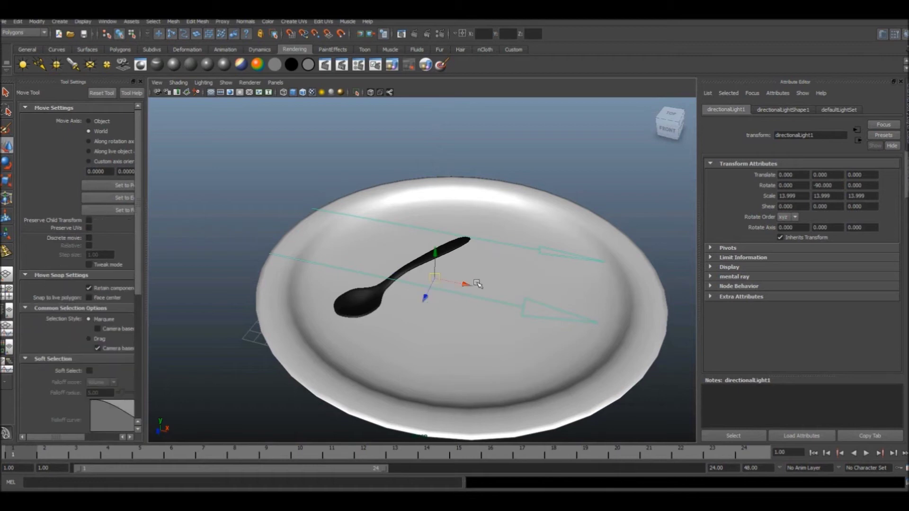
{"action": "mouse_move", "coordinate": [474, 282]}
{"action": "left_mouse_down"}
{"action": "mouse_move", "coordinate": [190, 216]}
{"action": "mouse_move", "coordinate": [146, 225]}
{"action": "left_mouse_up"}
{"action": "left_click_drag", "start_coordinate": [334, 278], "coordinate": [451, 288], "text": "alt"}
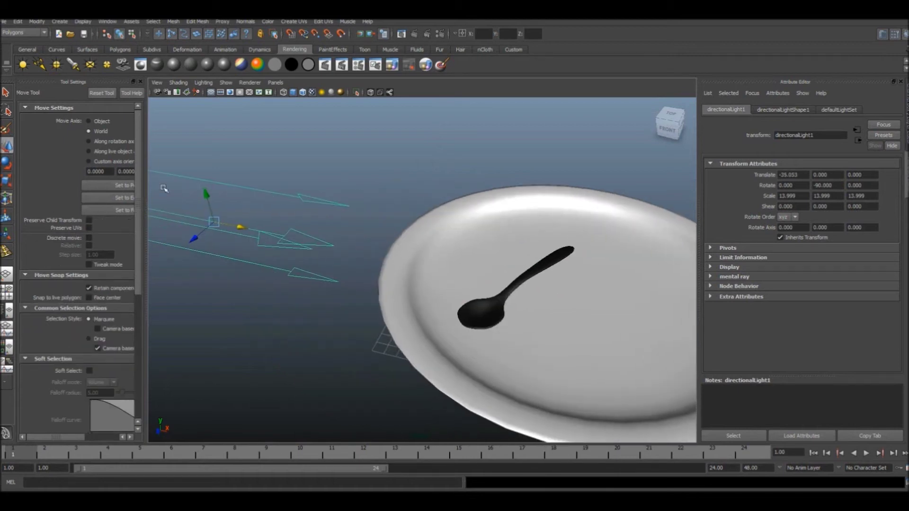
{"action": "left_click_drag", "start_coordinate": [205, 194], "coordinate": [192, 143]}
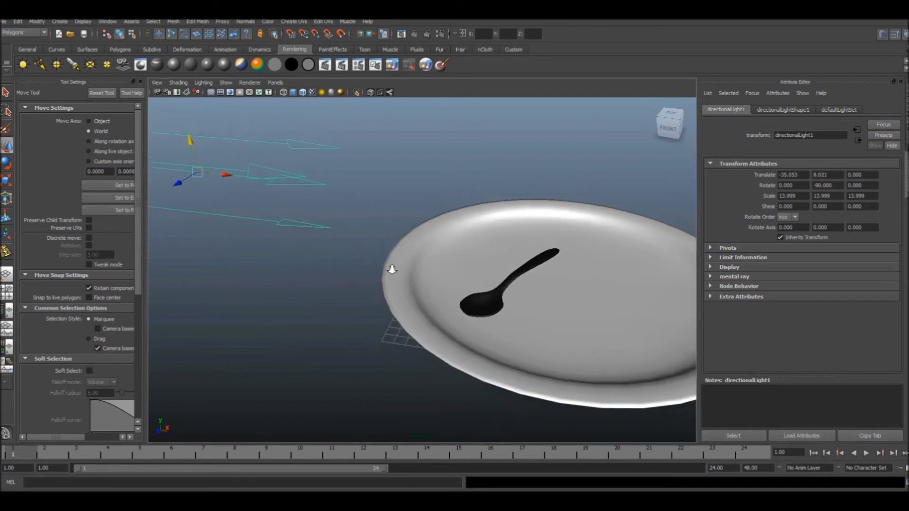
{"action": "left_click_drag", "start_coordinate": [390, 263], "coordinate": [251, 232], "text": "alt"}
{"action": "key", "text": "e"}
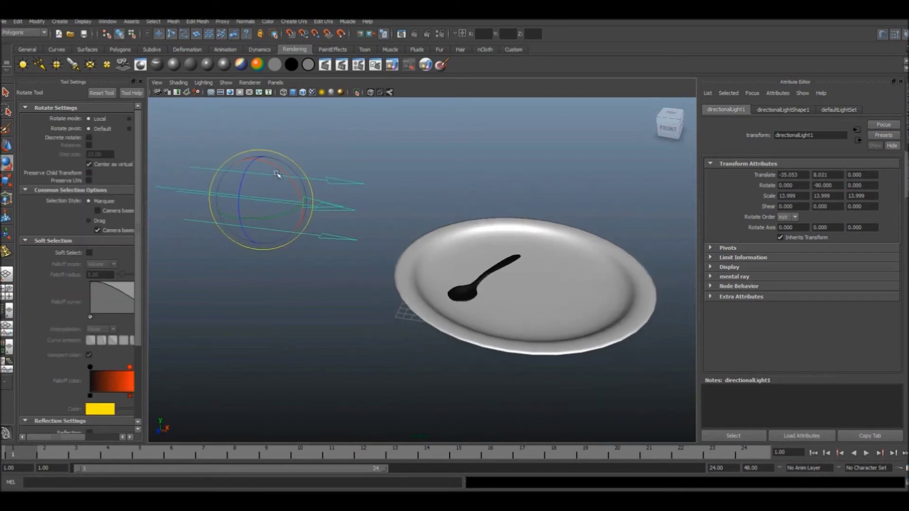
{"action": "left_click_drag", "start_coordinate": [277, 174], "coordinate": [293, 176]}
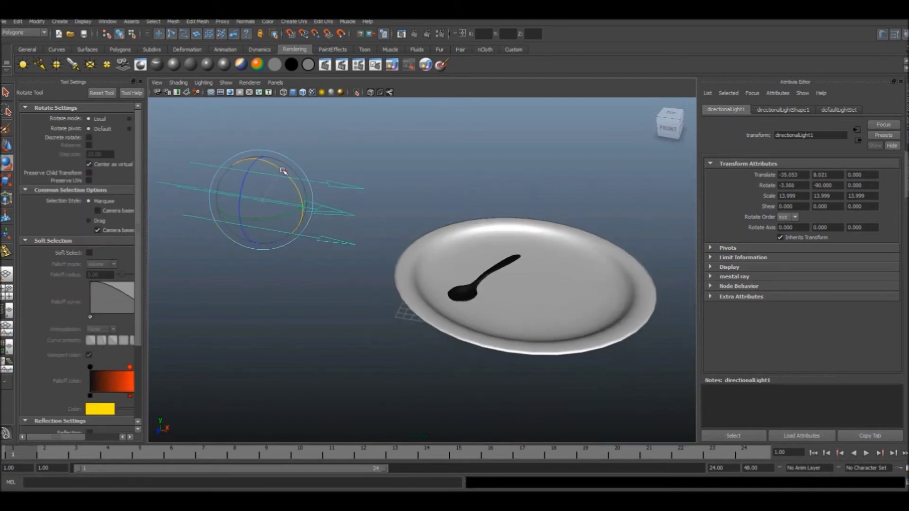
Step: Enable Use Ray Trace Shadows on directionalLightShape1's shadow attributes
{"action": "left_click", "coordinate": [782, 111]}
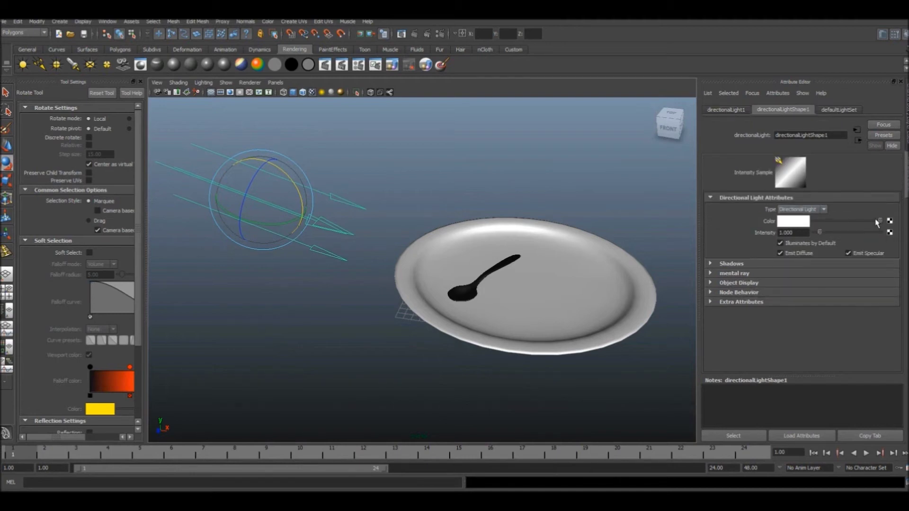
{"action": "left_click", "coordinate": [721, 264]}
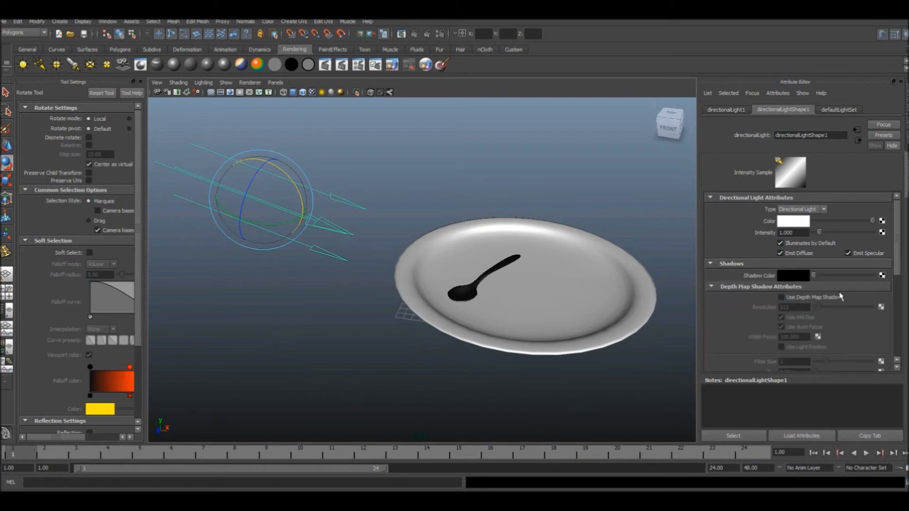
{"action": "scroll", "coordinate": [840, 297], "scroll_direction": "down", "scroll_amount": 2}
{"action": "scroll", "coordinate": [827, 303], "scroll_direction": "down", "scroll_amount": 3}
{"action": "left_click", "coordinate": [782, 294]}
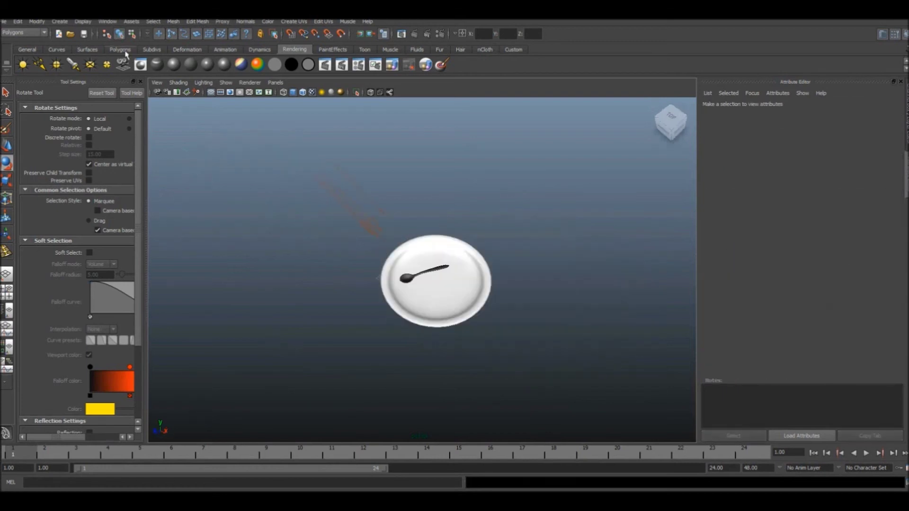
{"action": "left_click", "coordinate": [123, 51]}
Step: Create a large polygon plane under the plate and slide it into place as the ground
{"action": "left_click", "coordinate": [88, 65]}
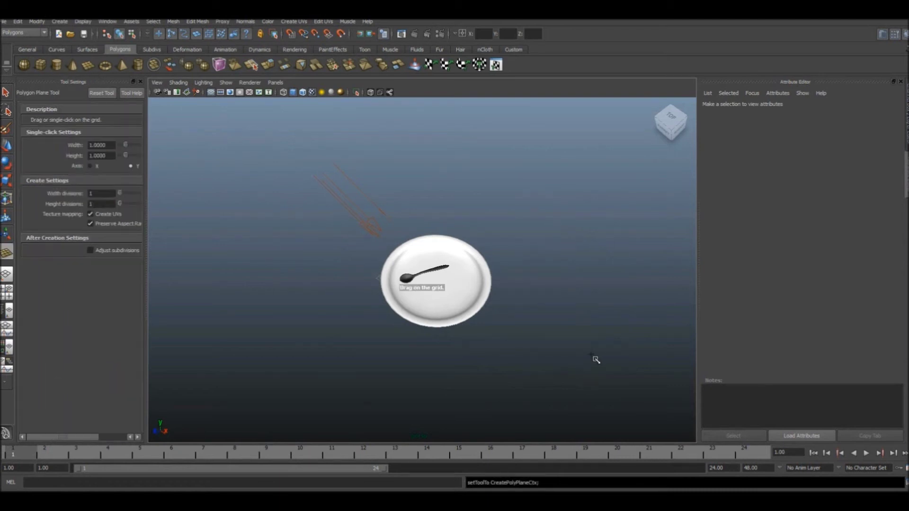
{"action": "left_click_drag", "start_coordinate": [625, 334], "coordinate": [200, 261]}
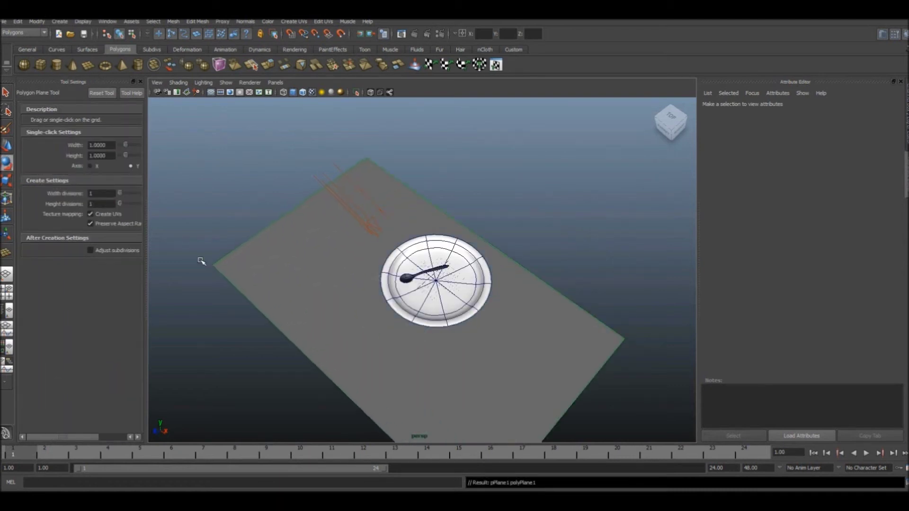
{"action": "key", "text": "q"}
{"action": "key", "text": "w"}
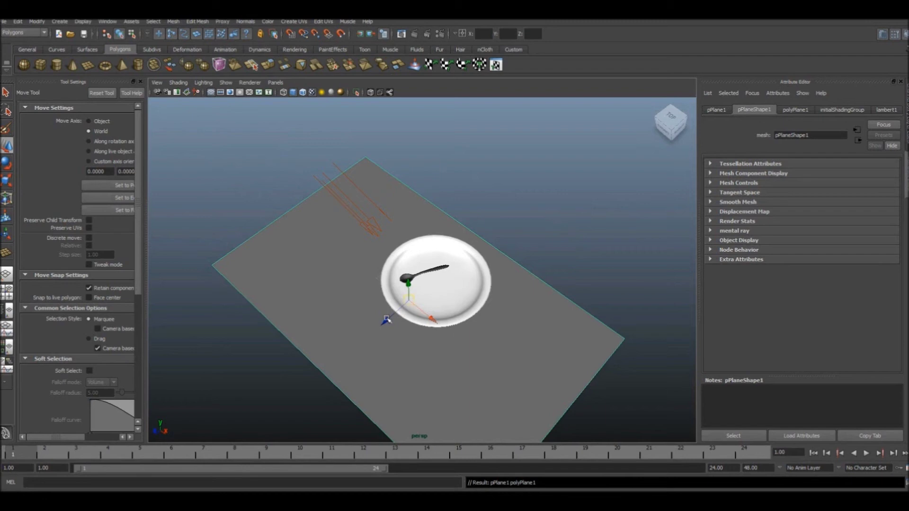
{"action": "left_click_drag", "start_coordinate": [385, 320], "coordinate": [539, 248]}
{"action": "left_click", "coordinate": [561, 237]}
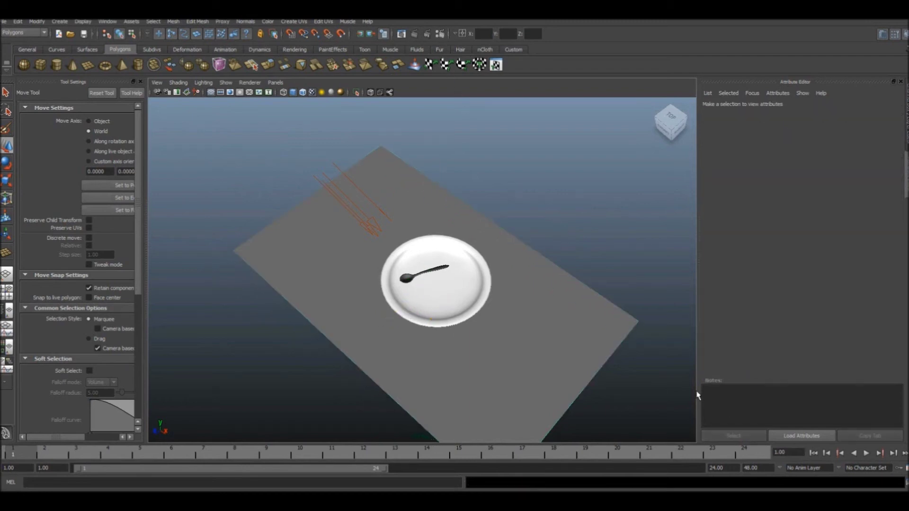
Step: Switch Render Using to mental ray and choose the Production quality preset
{"action": "left_click", "coordinate": [439, 33]}
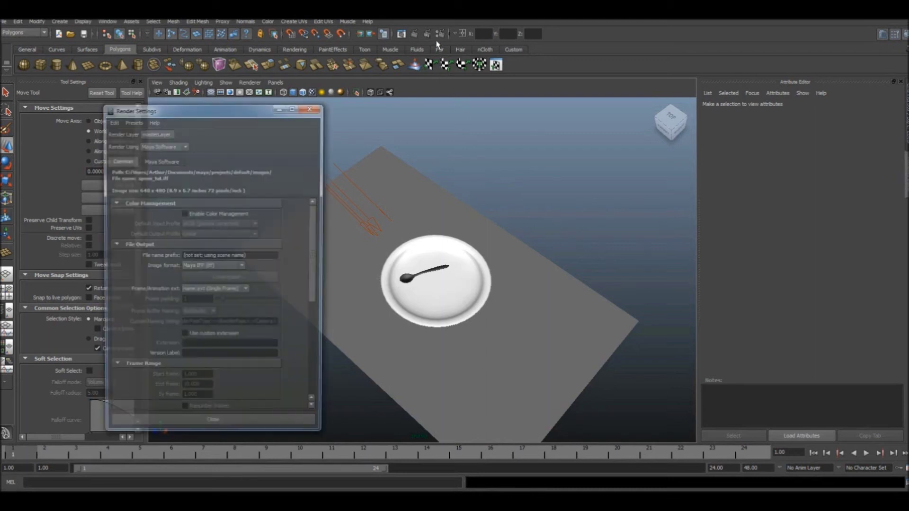
{"action": "left_click", "coordinate": [176, 146]}
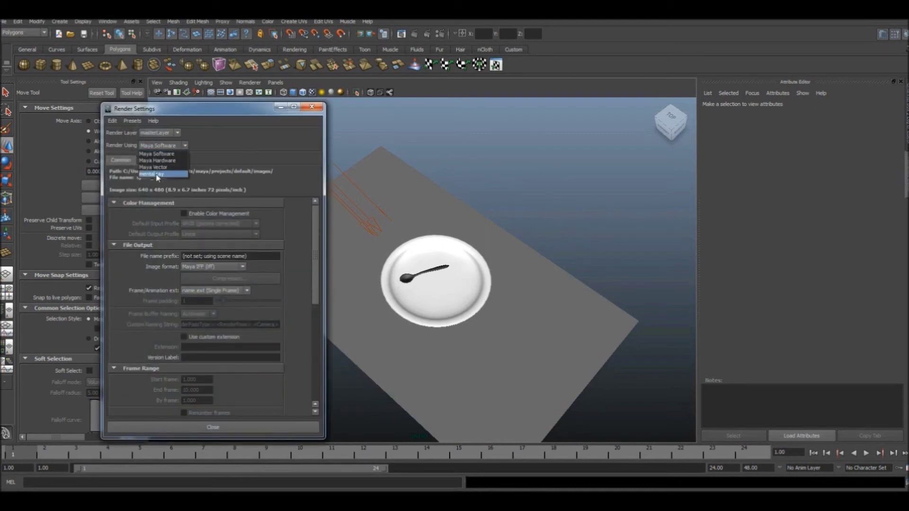
{"action": "left_click", "coordinate": [160, 174]}
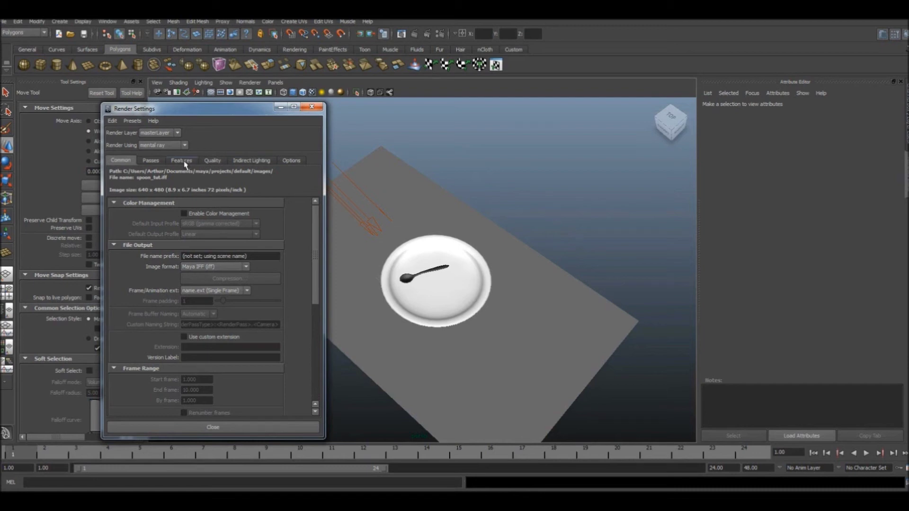
{"action": "left_click", "coordinate": [212, 161]}
{"action": "left_click", "coordinate": [207, 175]}
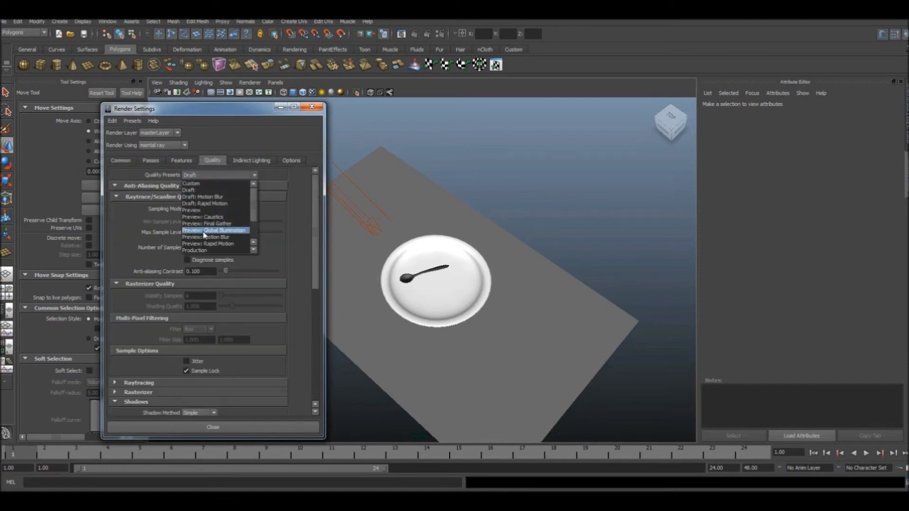
{"action": "left_click", "coordinate": [201, 247]}
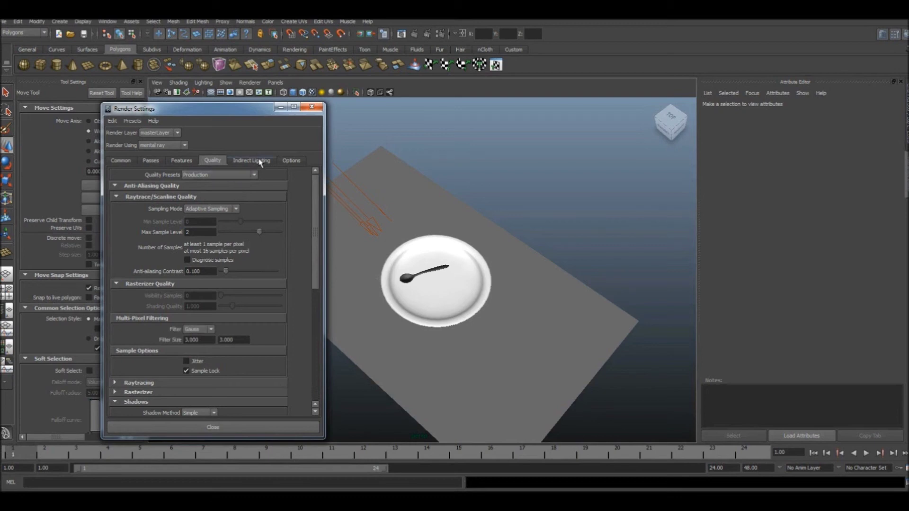
Step: Create Image Based Lighting from the Indirect Lighting tab using the living-room .jpg
{"action": "left_click", "coordinate": [262, 165]}
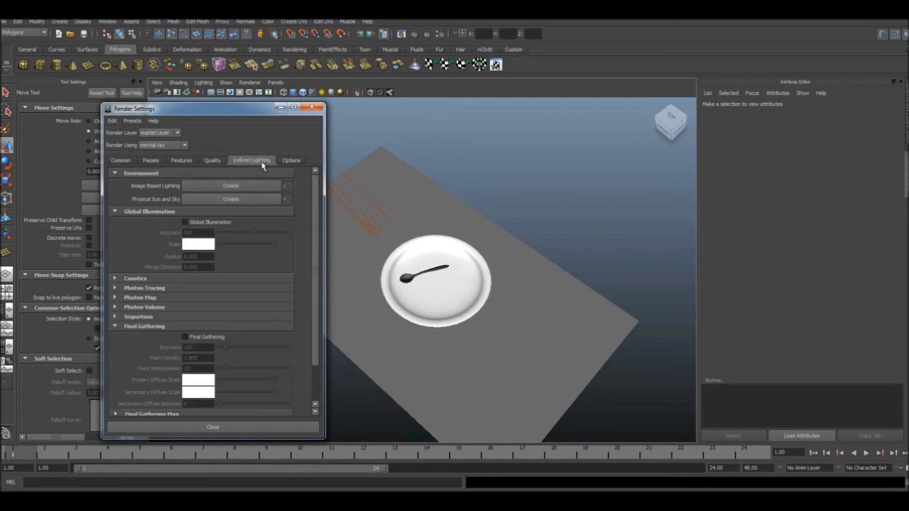
{"action": "left_click", "coordinate": [257, 191]}
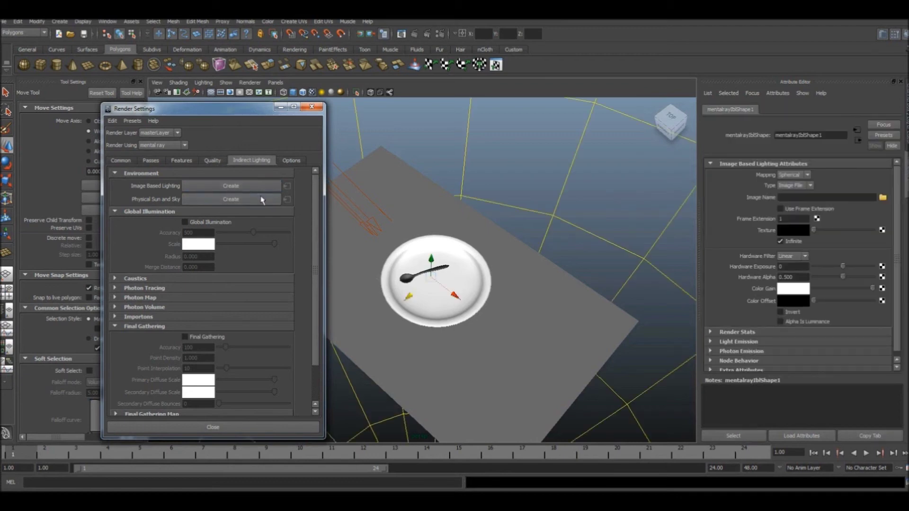
{"action": "scroll", "coordinate": [474, 316], "scroll_direction": "up", "scroll_amount": 5}
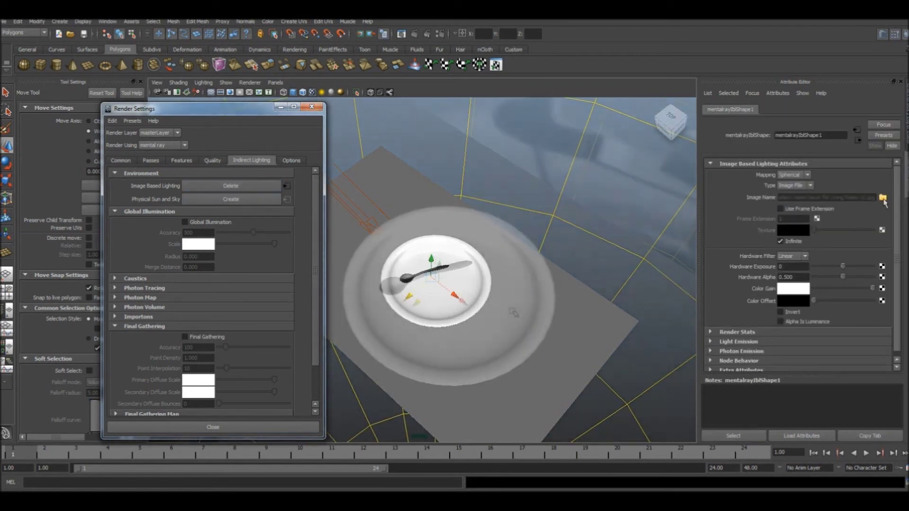
{"action": "mouse_move", "coordinate": [474, 316]}
{"action": "left_mouse_down", "text": "alt"}
{"action": "mouse_move", "coordinate": [543, 303]}
{"action": "mouse_move", "coordinate": [395, 318]}
{"action": "mouse_move", "coordinate": [519, 317]}
{"action": "left_mouse_up", "text": "alt"}
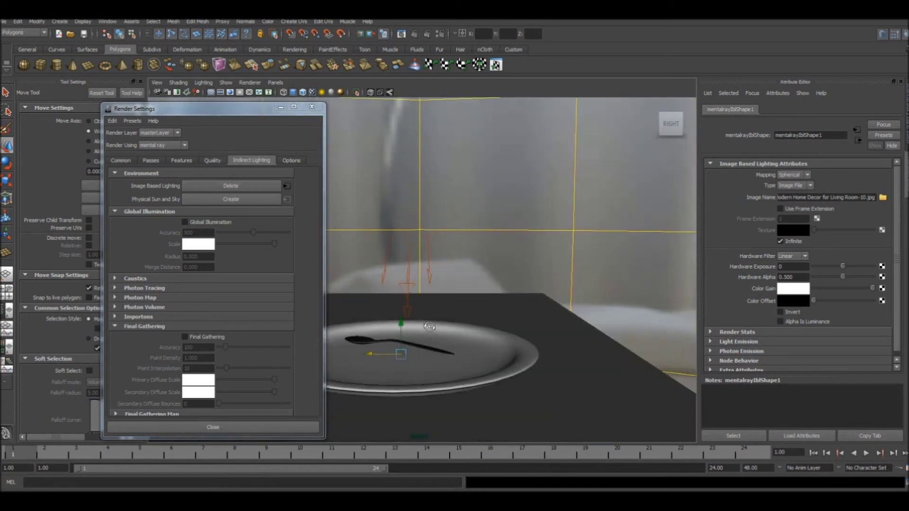
{"action": "left_click_drag", "start_coordinate": [519, 316], "coordinate": [560, 346], "text": "alt"}
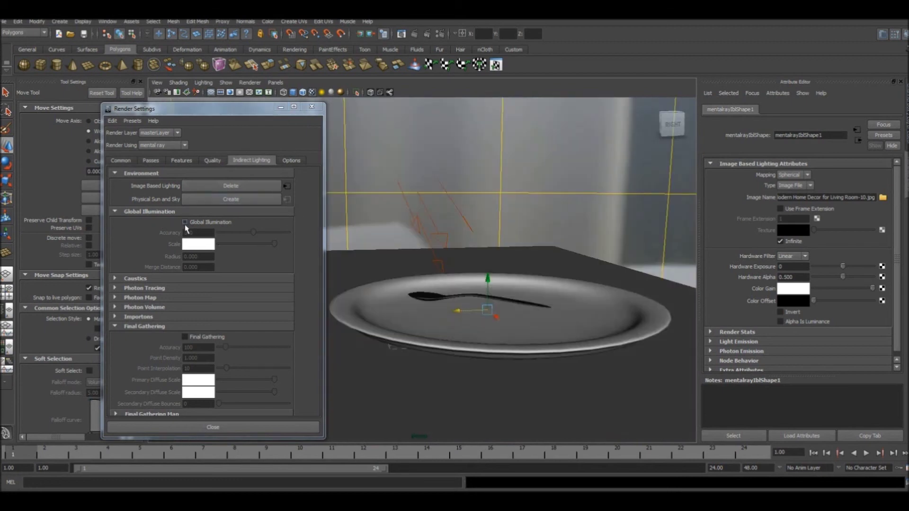
Step: Turn on Global Illumination and Final Gathering
{"action": "left_click", "coordinate": [186, 222]}
{"action": "left_click", "coordinate": [186, 337]}
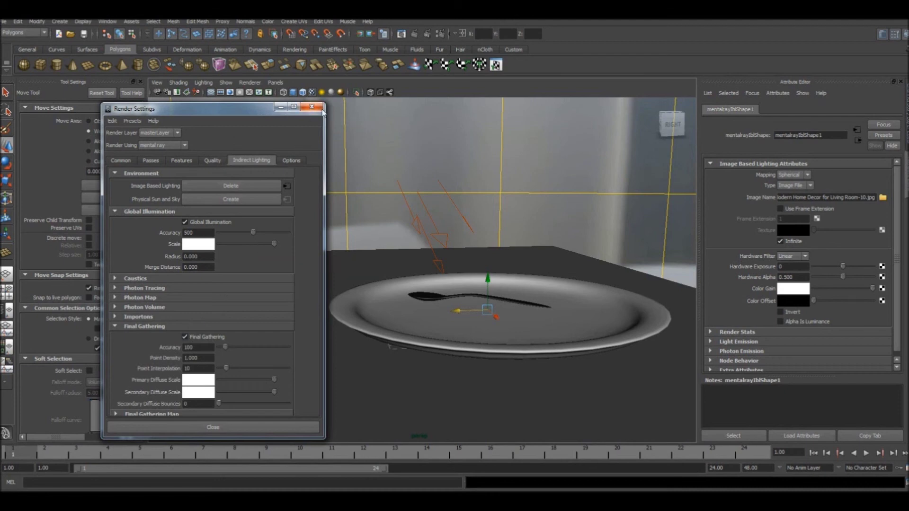
{"action": "left_click", "coordinate": [118, 161]}
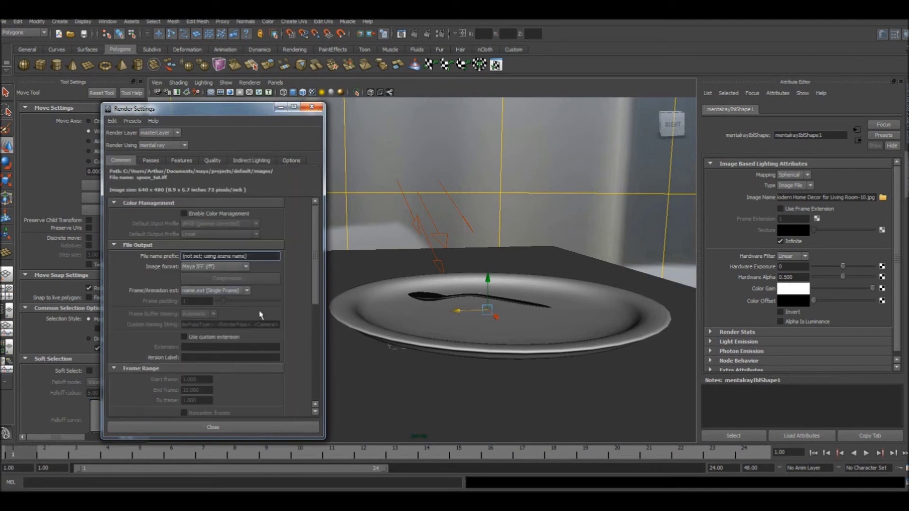
{"action": "left_click_drag", "start_coordinate": [314, 265], "coordinate": [317, 369]}
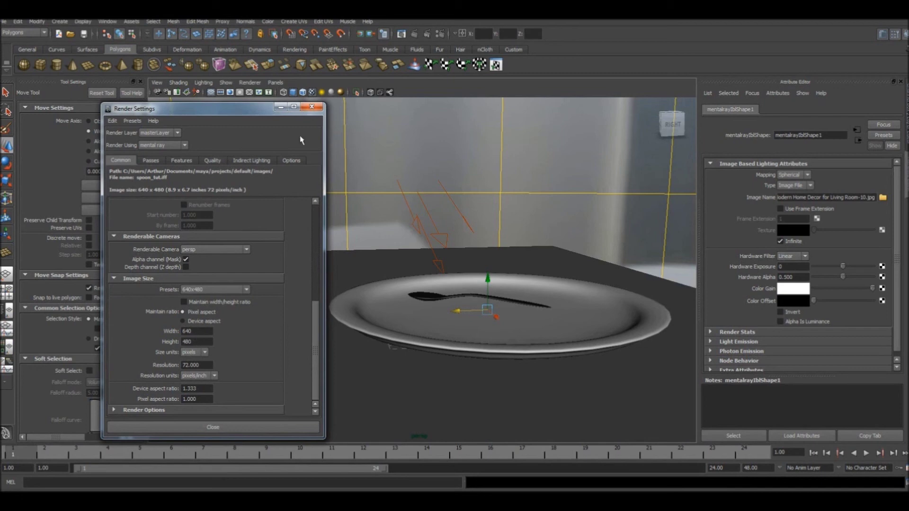
Step: Close Render Settings, frame the view down onto the spoon and render a test frame
{"action": "left_click", "coordinate": [313, 109]}
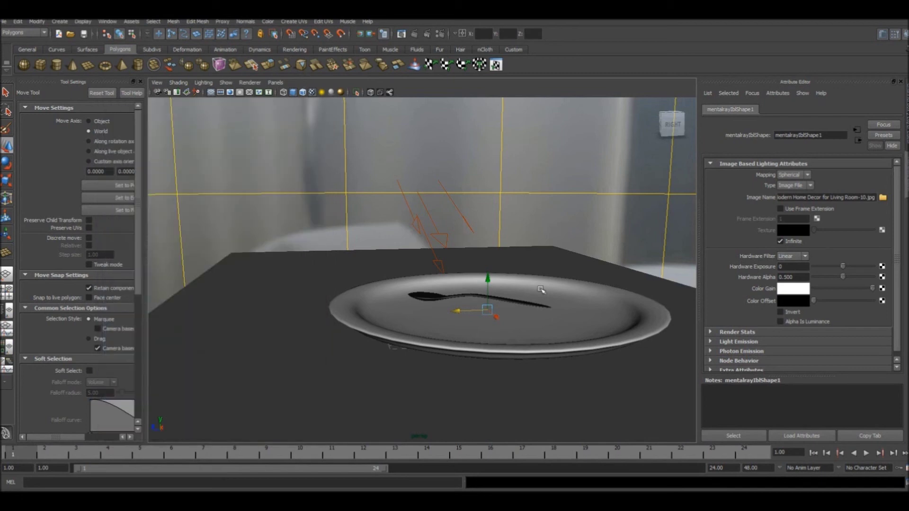
{"action": "left_click_drag", "start_coordinate": [542, 290], "coordinate": [635, 355], "text": "alt"}
{"action": "scroll", "coordinate": [582, 334], "scroll_direction": "up", "scroll_amount": 5}
{"action": "left_click_drag", "start_coordinate": [582, 334], "coordinate": [467, 302], "text": "alt"}
{"action": "scroll", "coordinate": [524, 314], "scroll_direction": "up", "scroll_amount": 3}
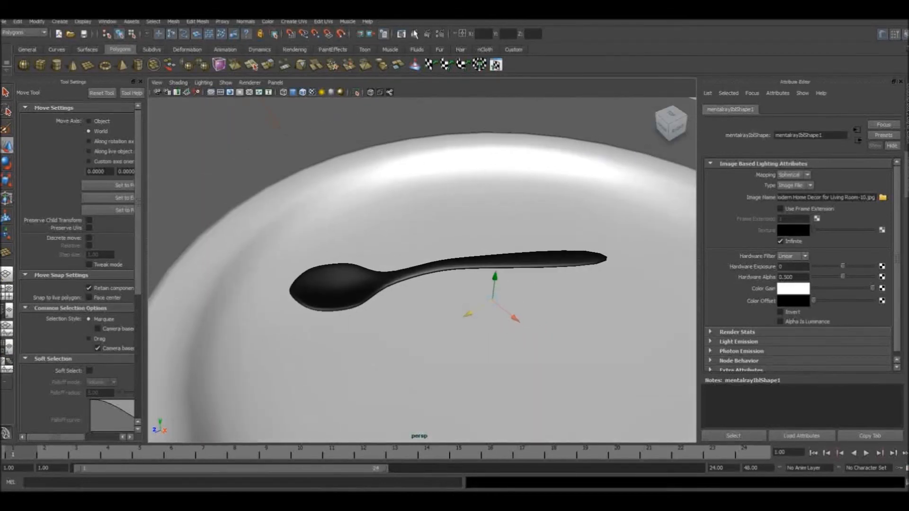
{"action": "left_click", "coordinate": [372, 34]}
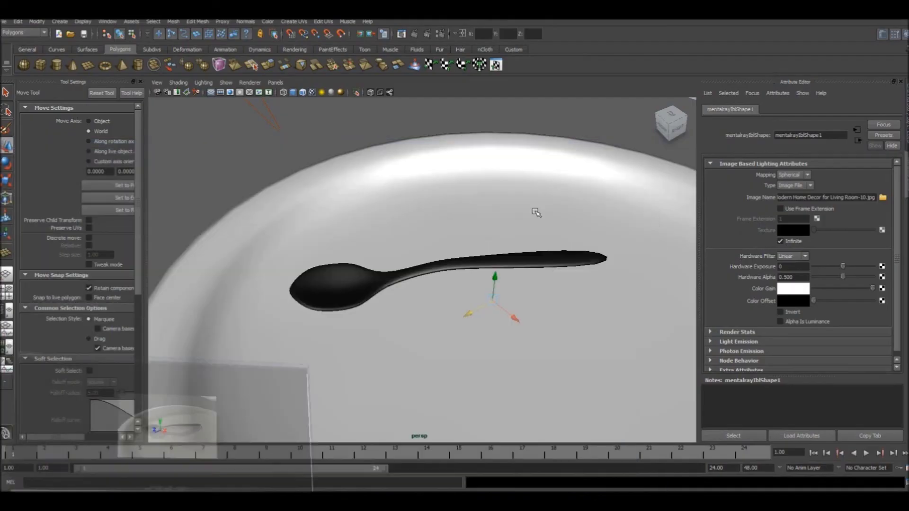
Step: Select the spoon and delete its construction history via Edit > Delete All by Type > History
{"action": "left_click", "coordinate": [529, 257]}
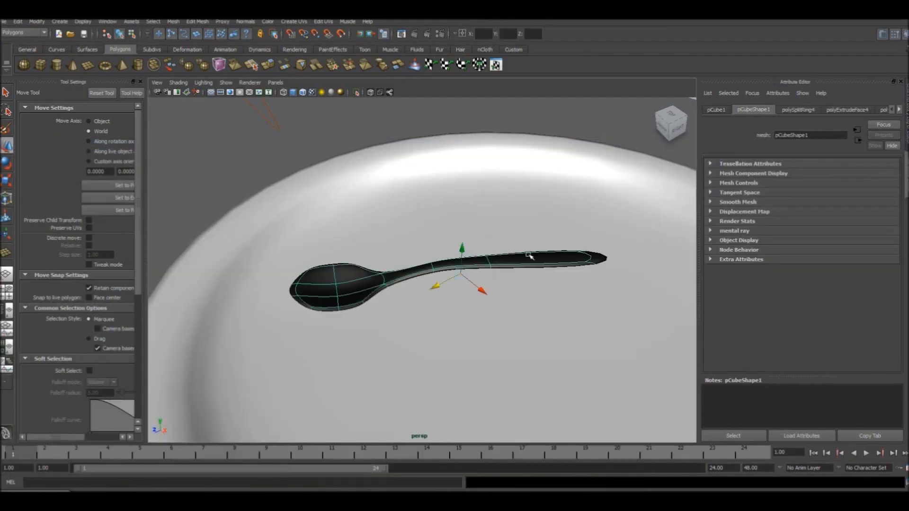
{"action": "left_click", "coordinate": [899, 110]}
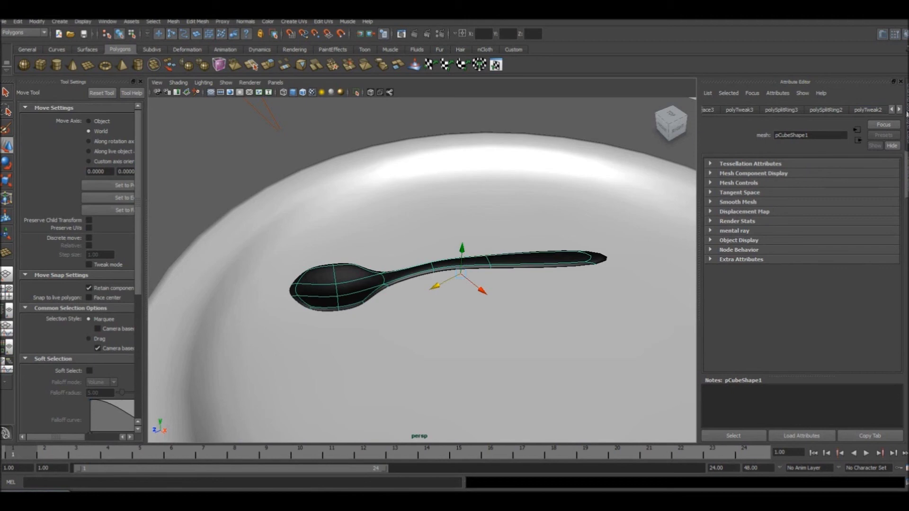
{"action": "left_click", "coordinate": [41, 22]}
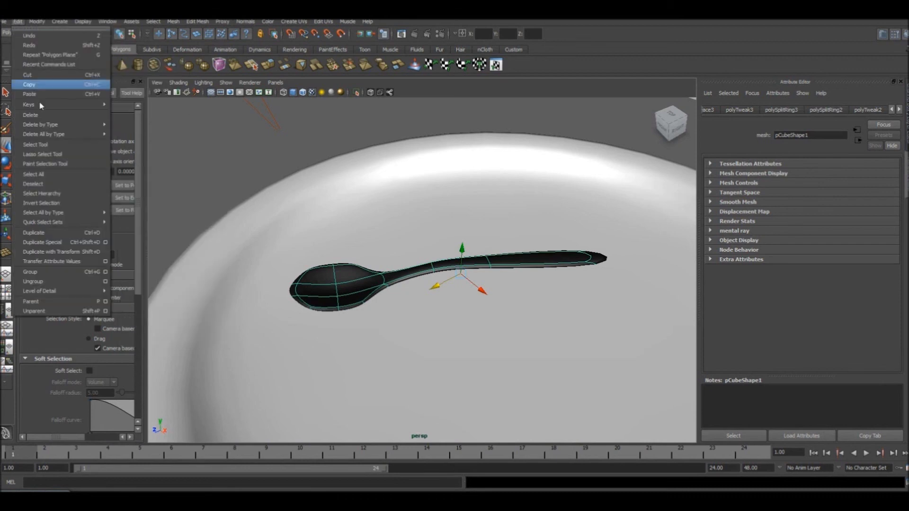
{"action": "mouse_move", "coordinate": [44, 135]}
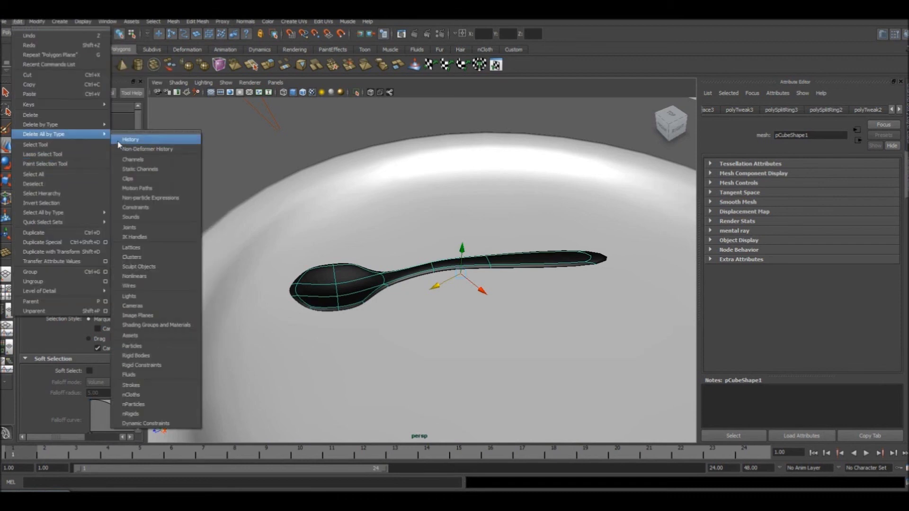
{"action": "left_click", "coordinate": [120, 142]}
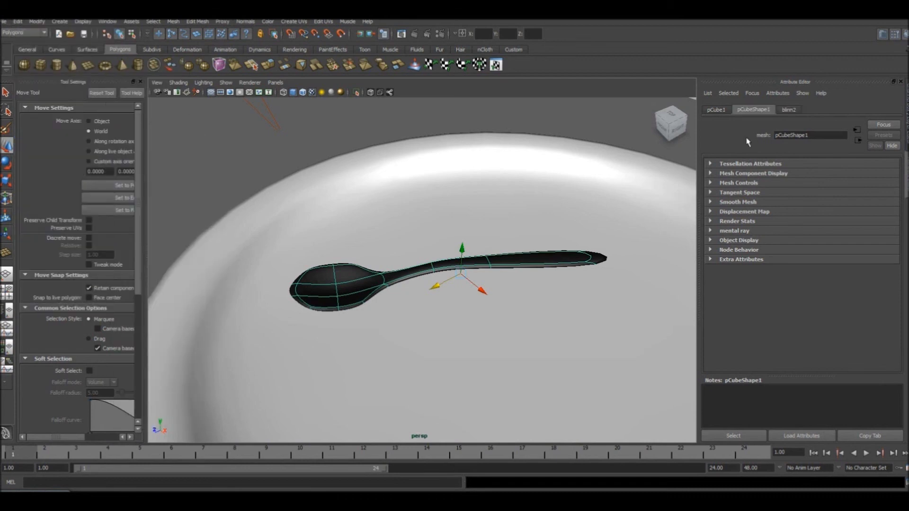
{"action": "left_click", "coordinate": [789, 110]}
{"action": "scroll", "coordinate": [821, 286], "scroll_direction": "down", "scroll_amount": 2}
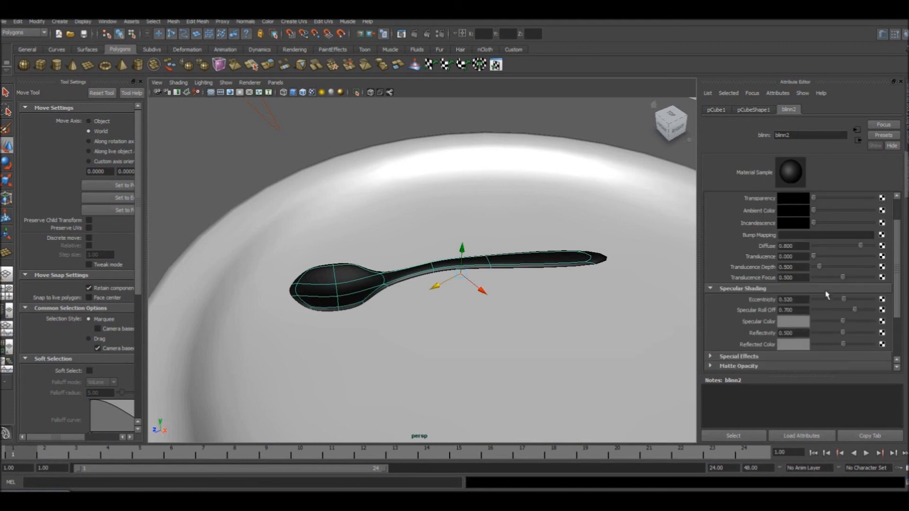
Step: Raise blinn2's eccentricity to 0.569, brighten its specular colour and set reflectivity to 1.000
{"action": "left_click_drag", "start_coordinate": [843, 299], "coordinate": [848, 301]}
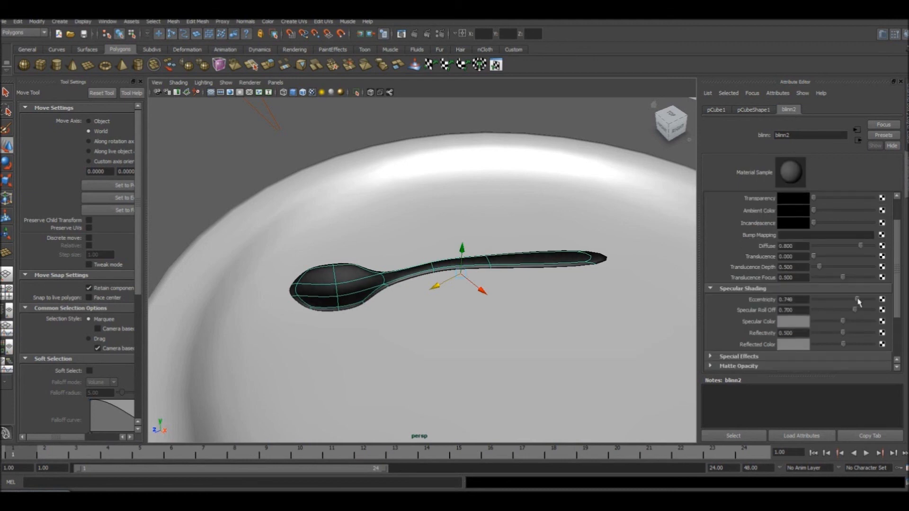
{"action": "scroll", "coordinate": [856, 337], "scroll_direction": "down", "scroll_amount": 4}
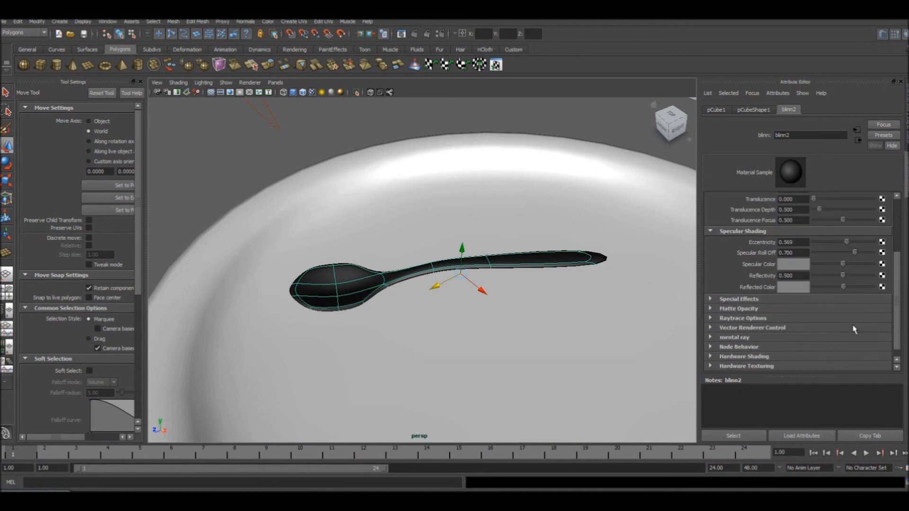
{"action": "left_click_drag", "start_coordinate": [844, 265], "coordinate": [851, 271]}
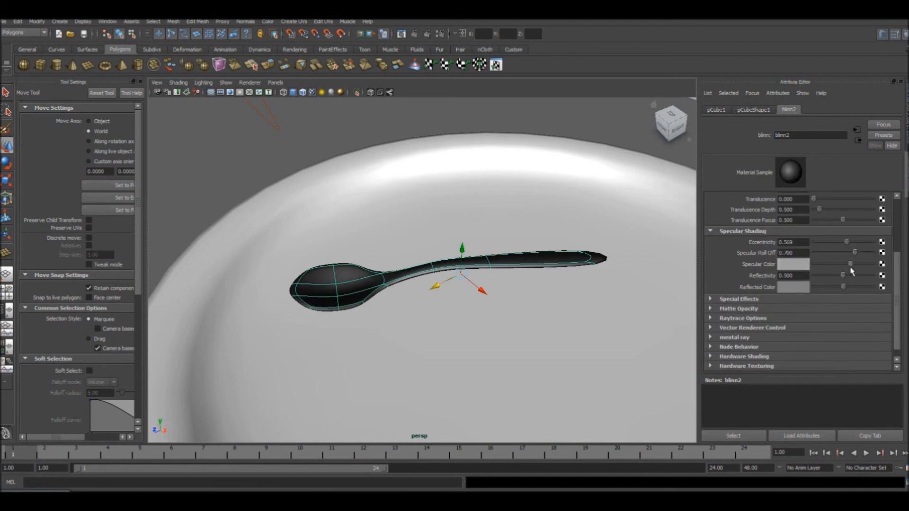
{"action": "mouse_move", "coordinate": [843, 278]}
{"action": "left_mouse_down"}
{"action": "mouse_move", "coordinate": [892, 282]}
{"action": "mouse_move", "coordinate": [876, 288]}
{"action": "left_mouse_up"}
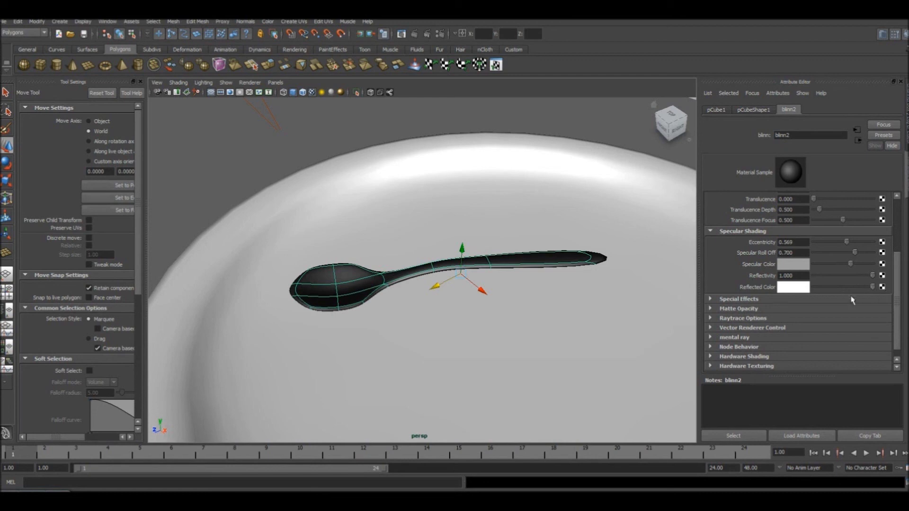
Step: Lower the plate's blinn1 reflectivity to about 0.057 and darken its specular colour
{"action": "left_click", "coordinate": [638, 369]}
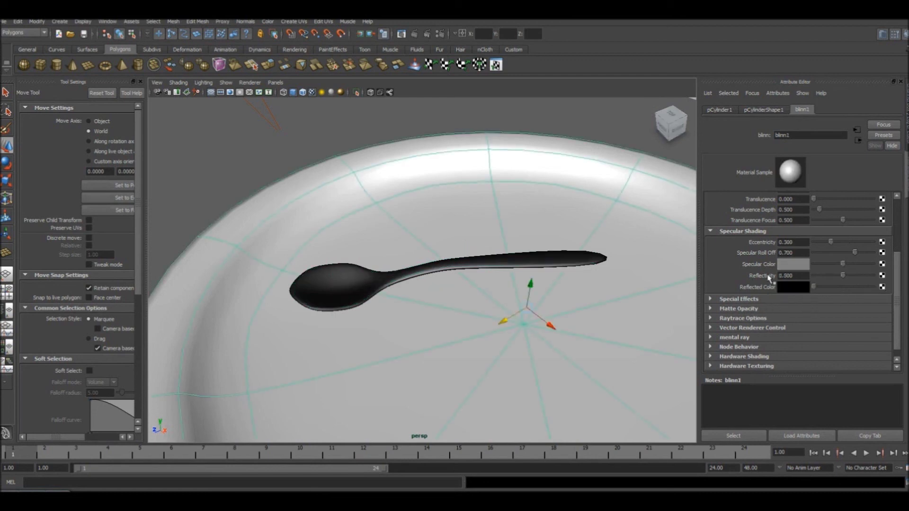
{"action": "left_click_drag", "start_coordinate": [838, 279], "coordinate": [831, 275]}
{"action": "left_click_drag", "start_coordinate": [823, 278], "coordinate": [819, 277]}
{"action": "left_click_drag", "start_coordinate": [845, 266], "coordinate": [841, 266]}
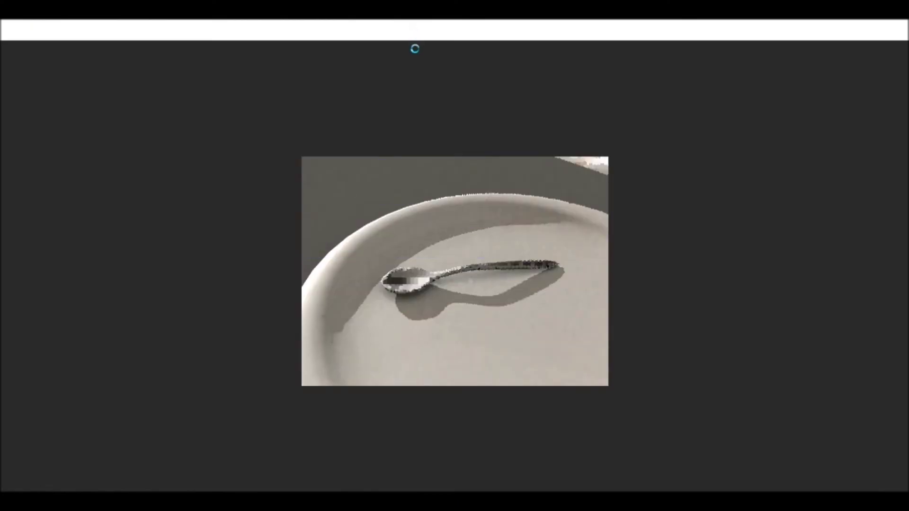
{"action": "scroll", "coordinate": [460, 276], "scroll_direction": "up", "scroll_amount": 1}
{"action": "scroll", "coordinate": [458, 275], "scroll_direction": "up", "scroll_amount": 1}
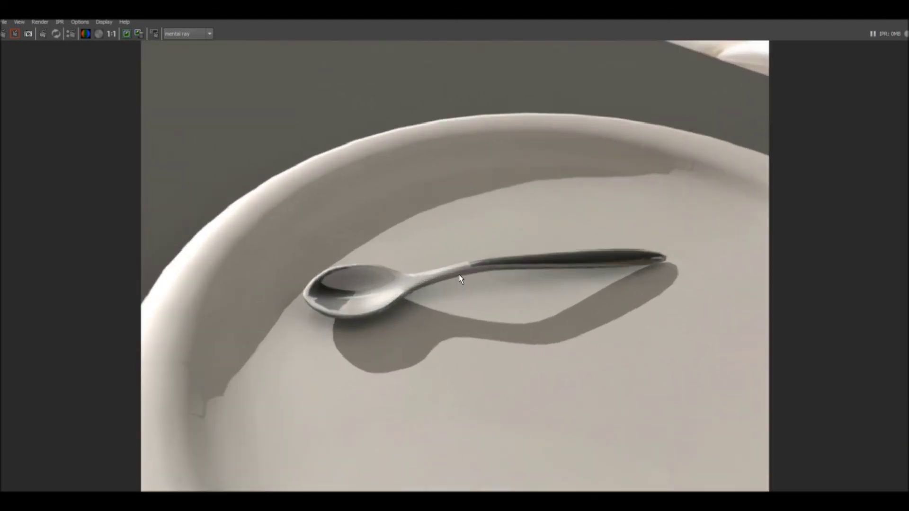
Step: Pan and zoom the Render View to inspect the spoon's soft shadow on the plate
{"action": "middle_click_drag", "start_coordinate": [459, 274], "coordinate": [439, 271], "text": "alt"}
{"action": "right_click_drag", "start_coordinate": [440, 271], "coordinate": [307, 263], "text": "alt"}
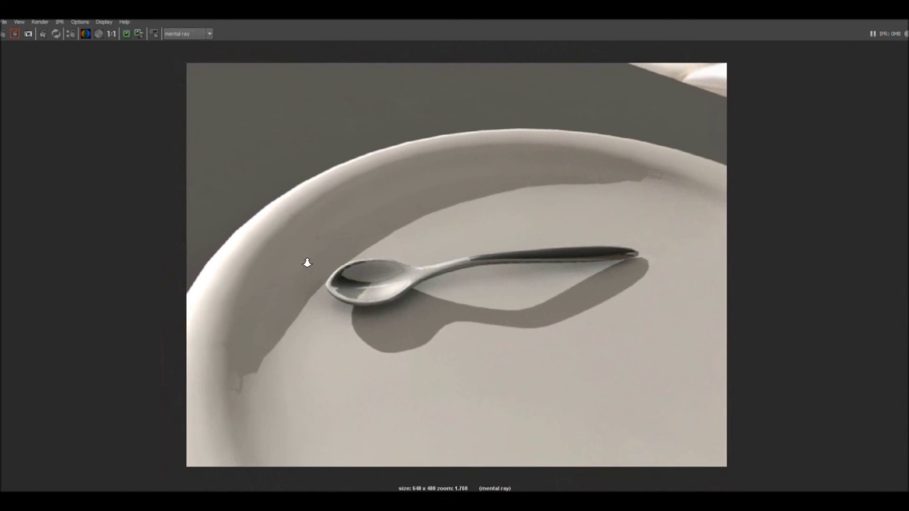